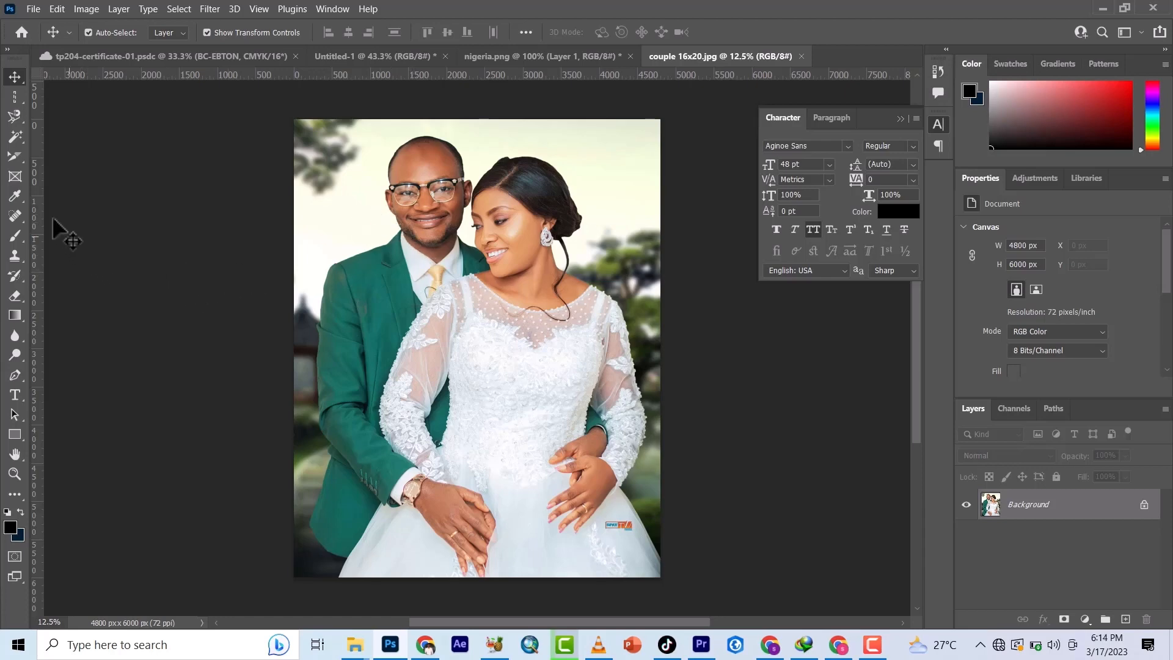
Step: Crop the couple photo to a 16:20 aspect ratio
left_click(14, 157)
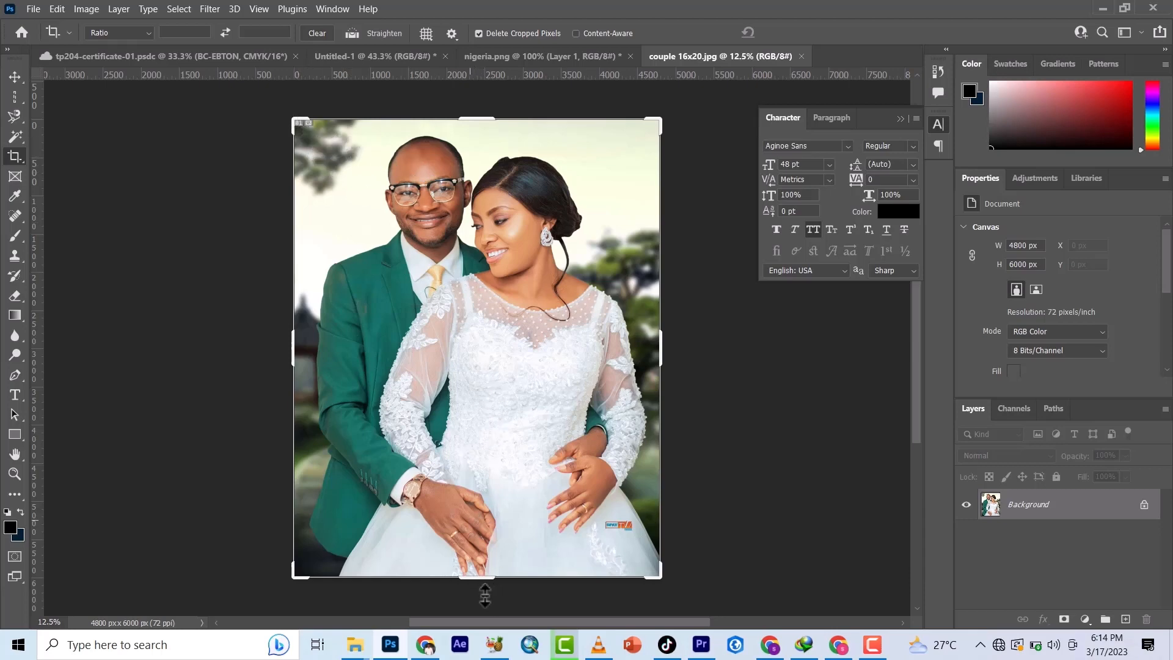
left_click(164, 31)
type("16")
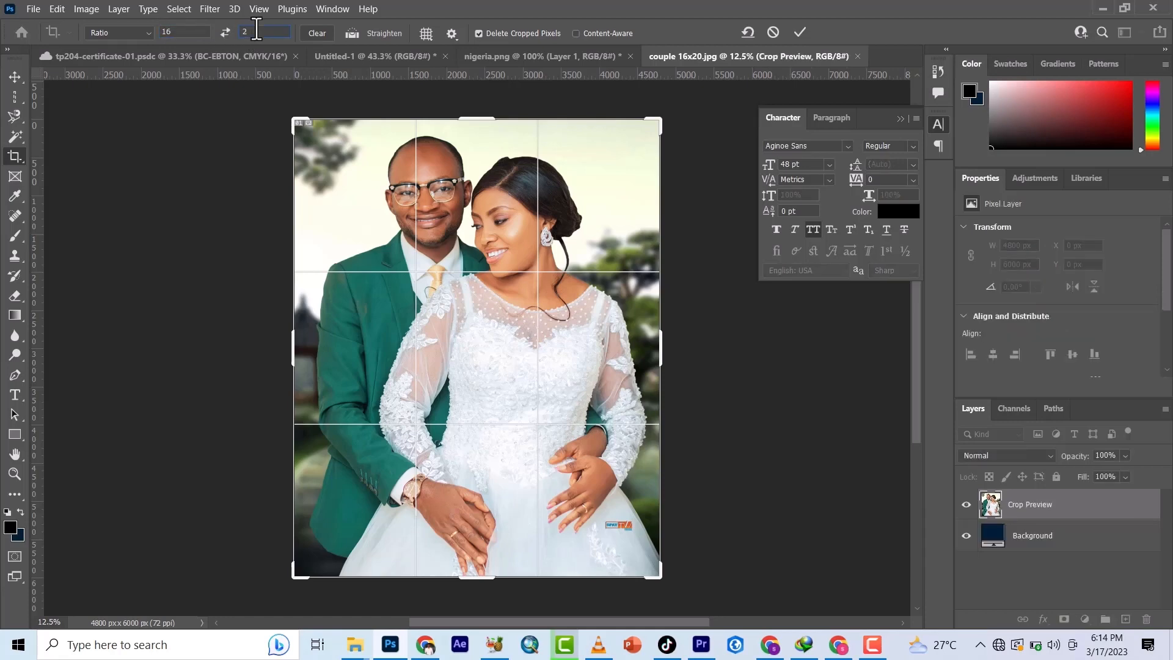
left_click(256, 29)
type("20")
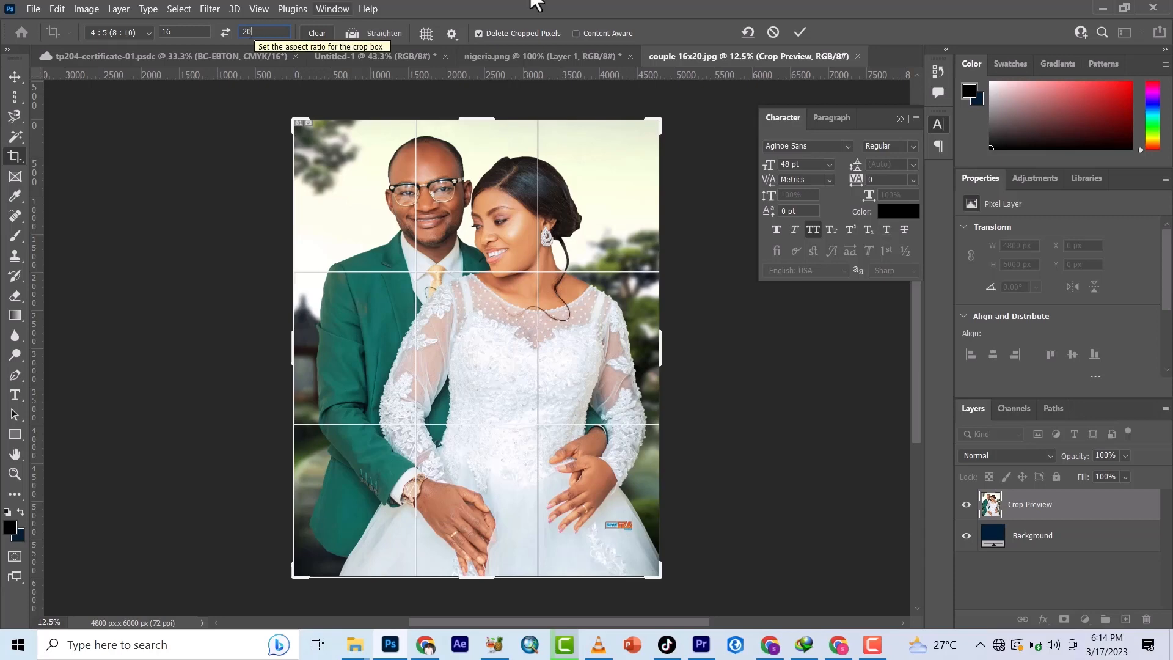
left_click(796, 29)
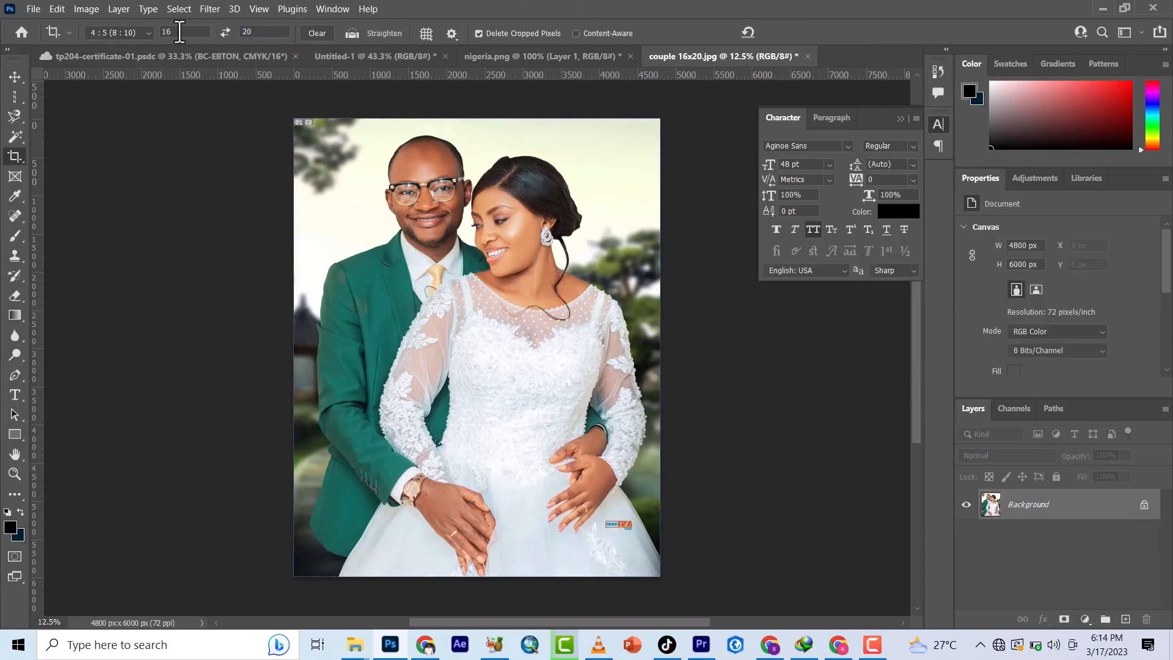
Step: Try a 5:7 crop ratio on the couple photo and discard the crop
left_click_drag(176, 31, 161, 31)
type("5")
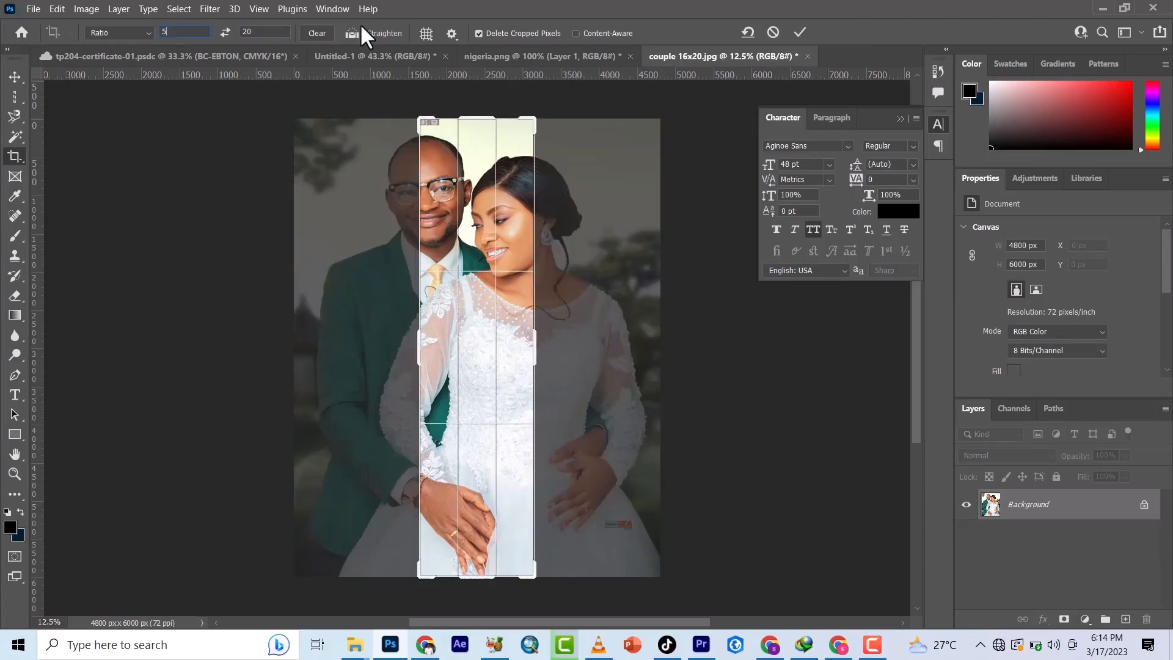
key("Tab")
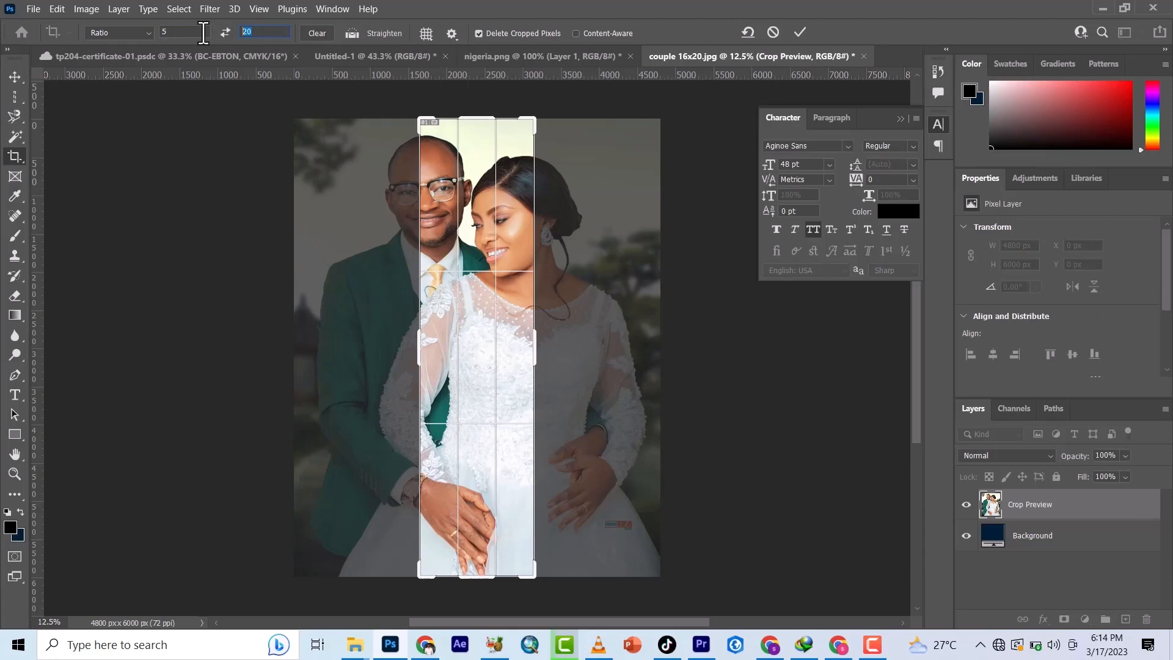
type("6")
type("7")
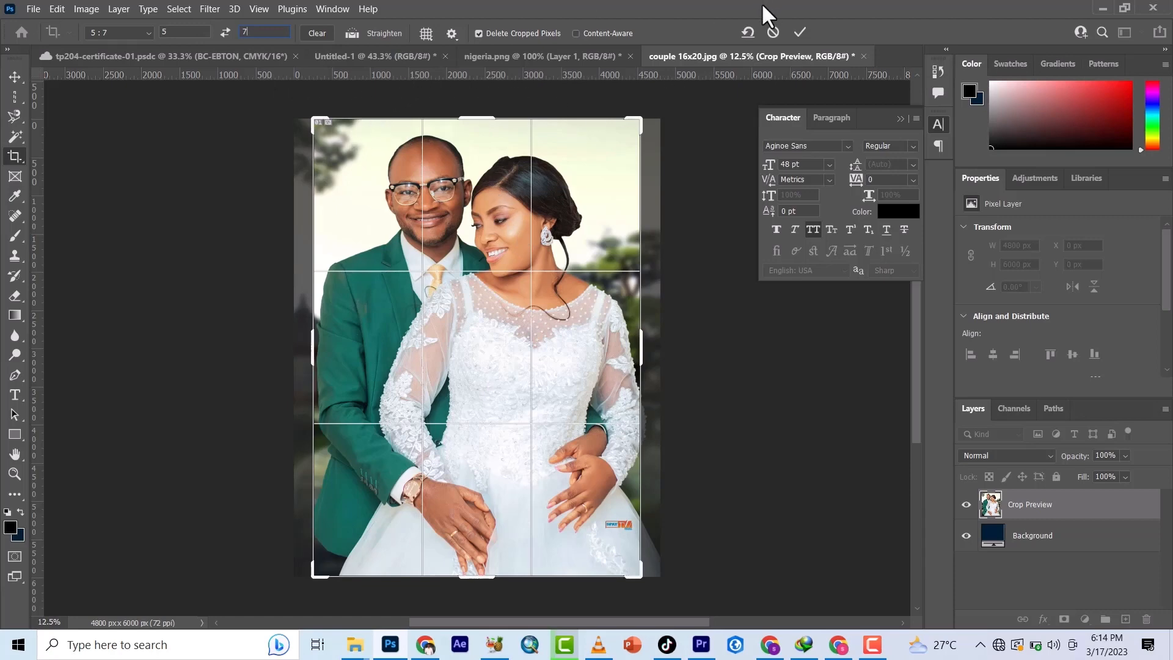
left_click(771, 30)
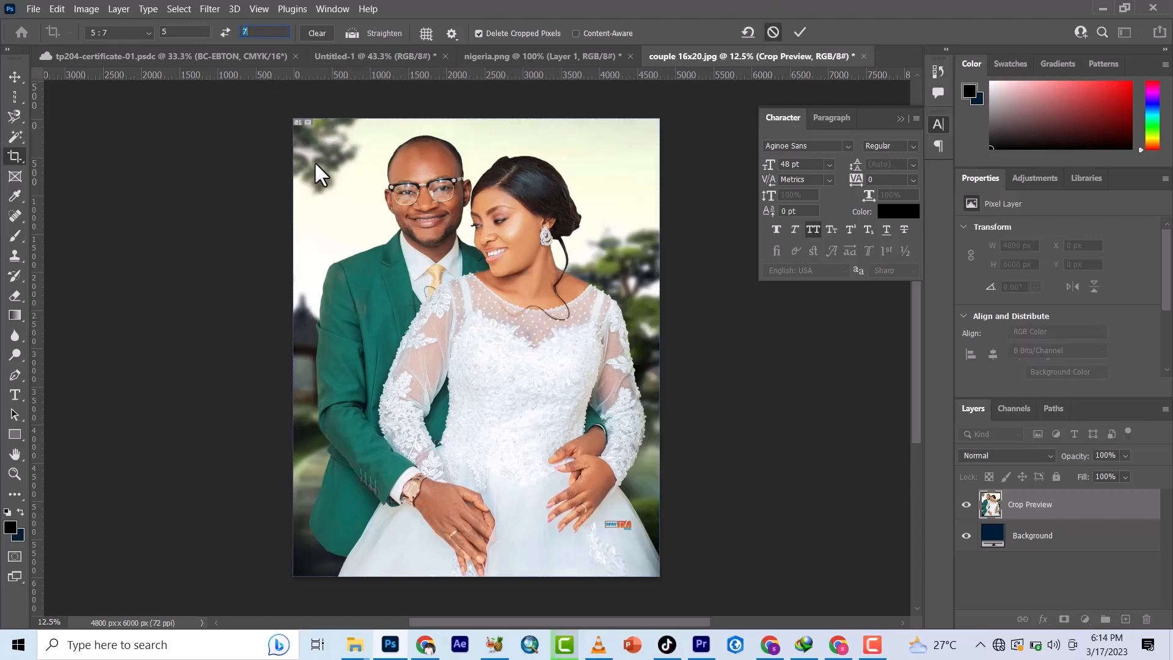
Step: Try resizing and repositioning the 5:7 crop frame around the couple, and cancel the crop
left_click(307, 137)
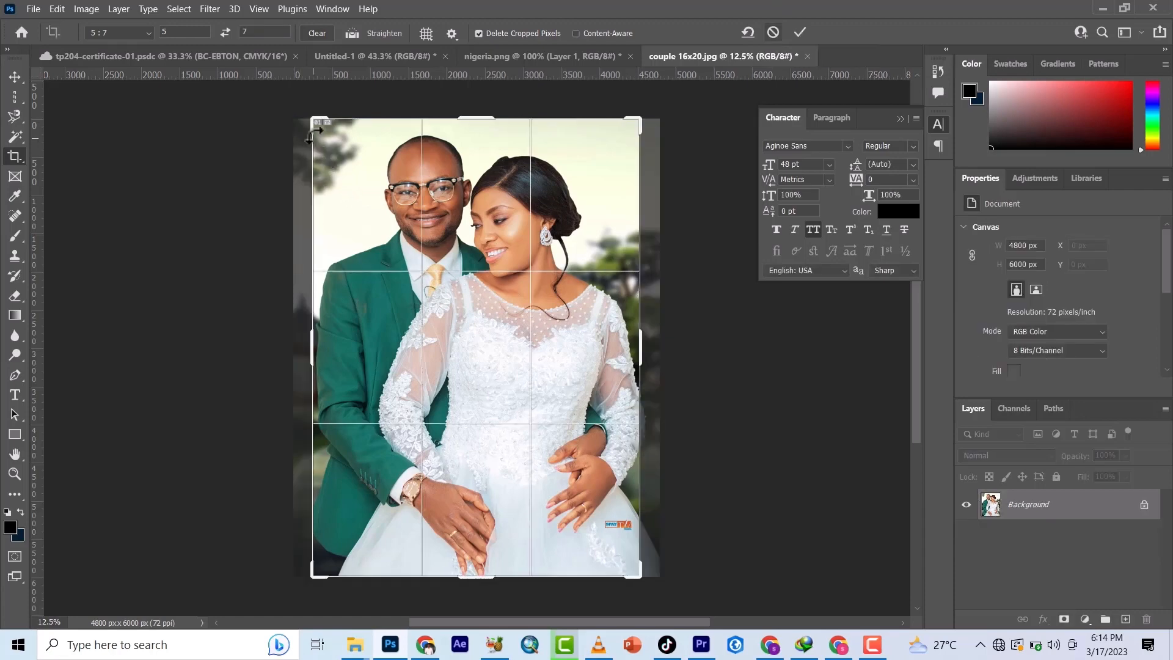
left_click_drag(312, 131, 283, 136)
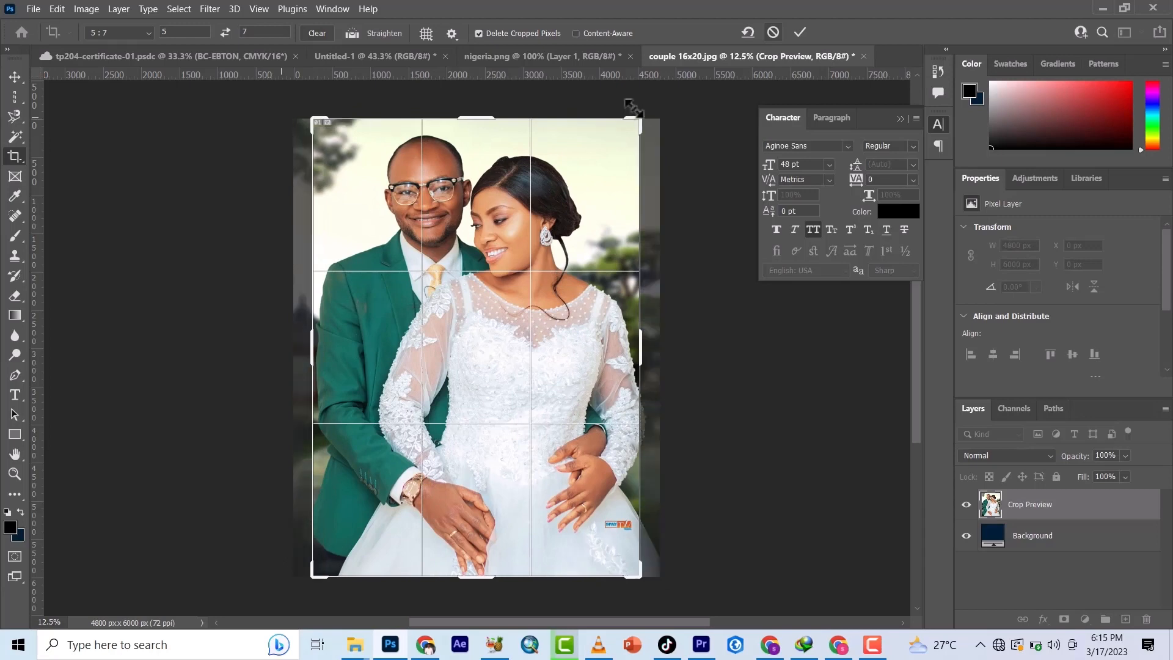
mouse_move(637, 126)
left_mouse_down()
mouse_move(629, 162)
mouse_move(654, 122)
mouse_move(661, 138)
mouse_move(648, 143)
left_mouse_up()
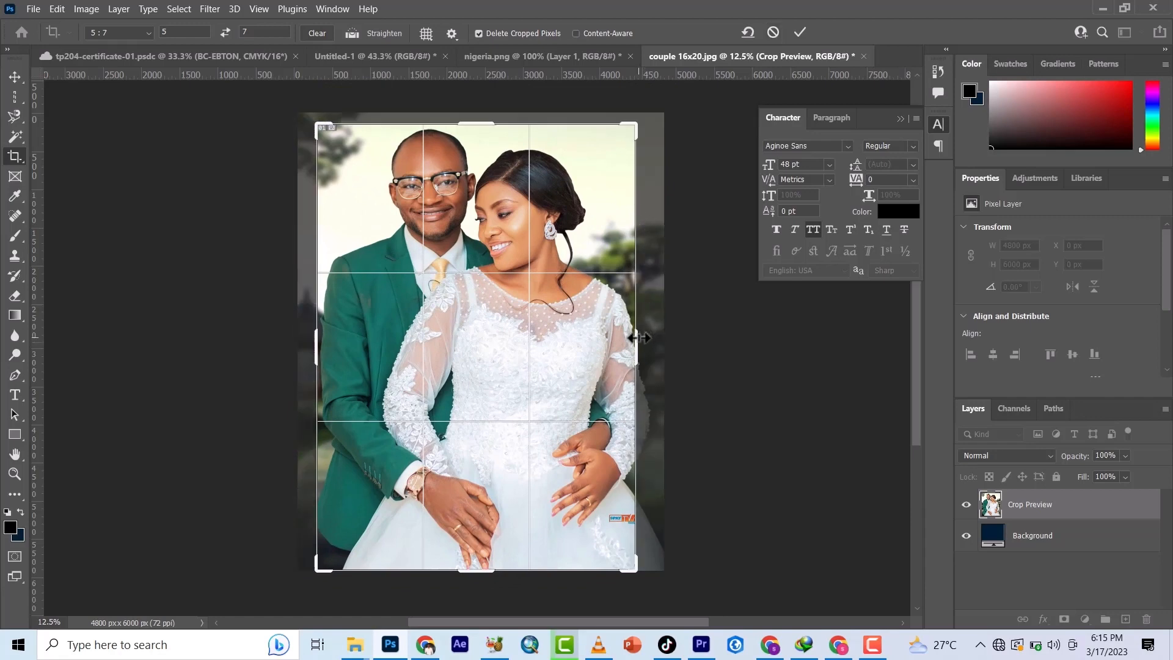
left_click_drag(638, 335, 301, 342)
left_click_drag(481, 588, 480, 581)
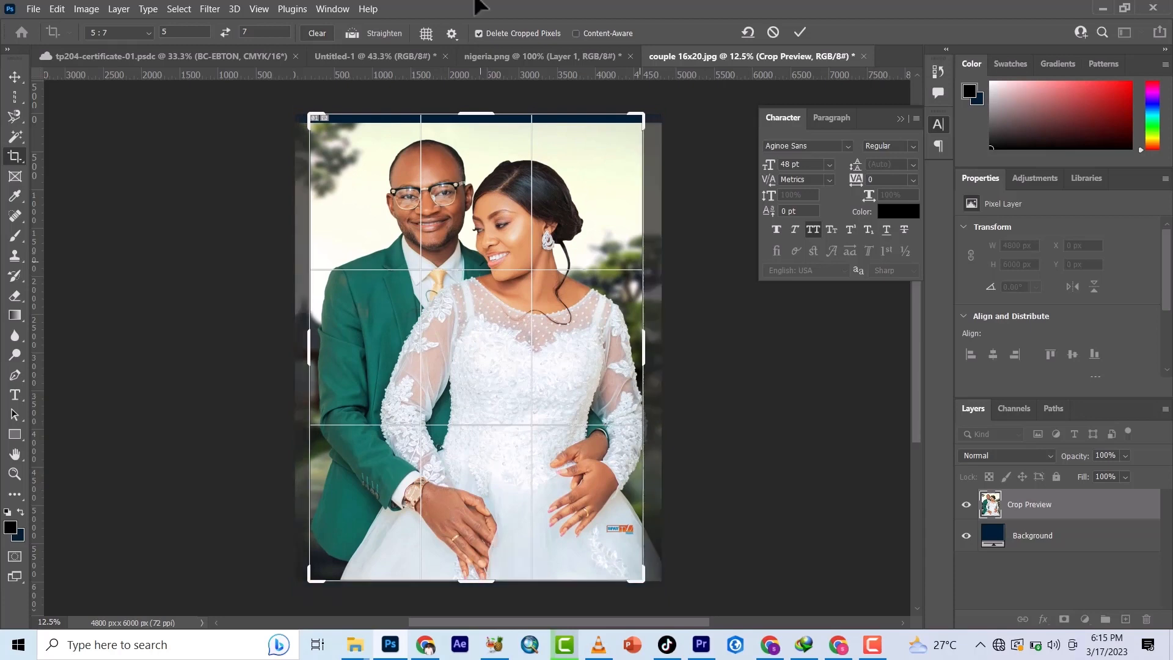
left_click_drag(477, 114, 476, 117)
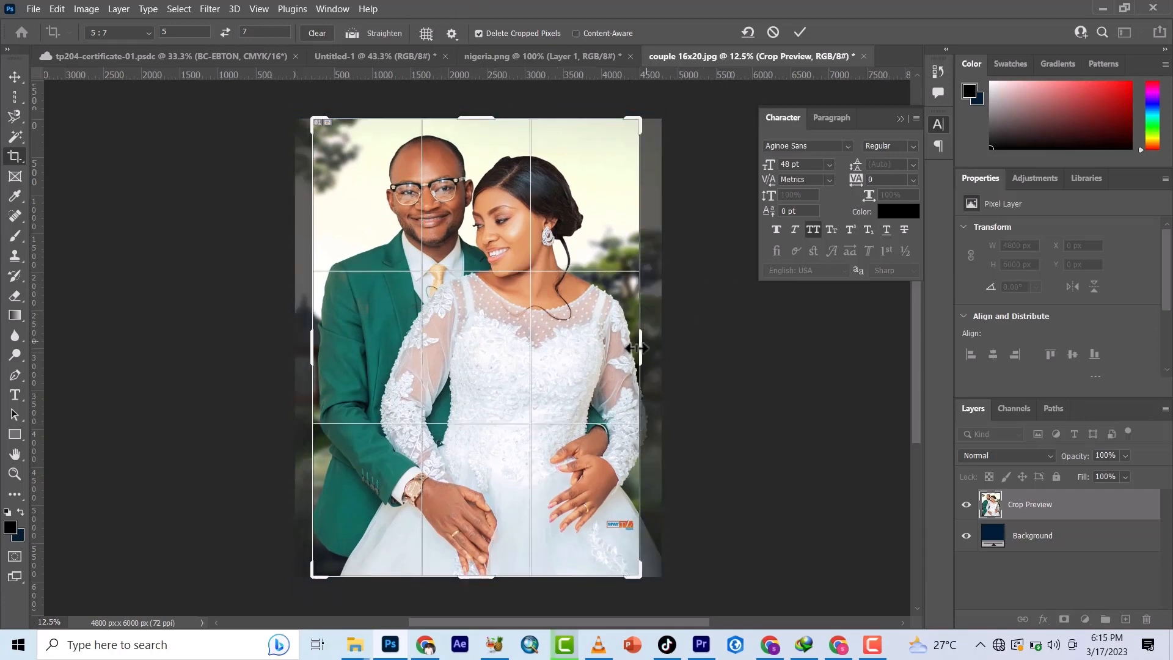
left_click_drag(640, 352, 652, 352)
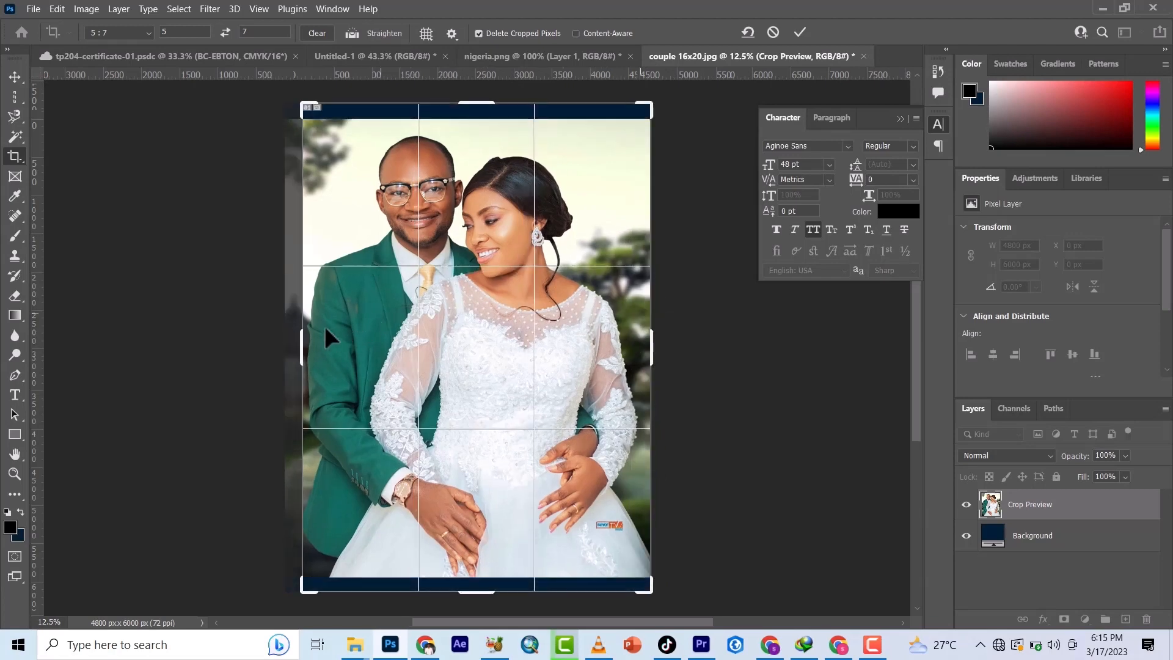
left_click_drag(302, 339, 290, 333)
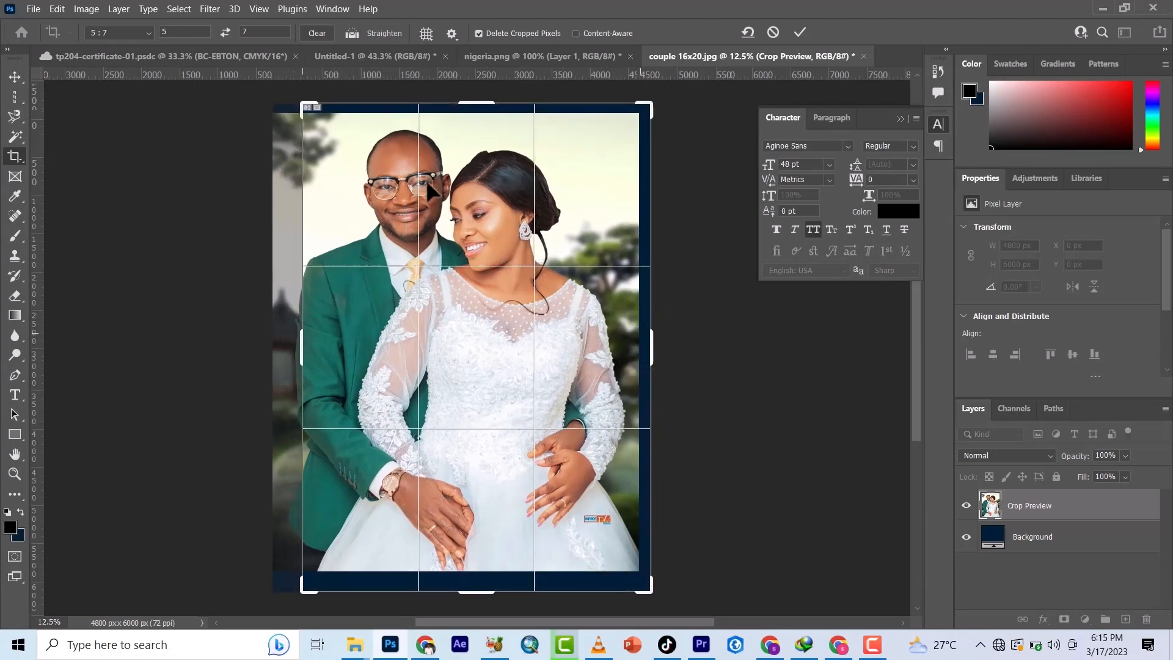
left_click(773, 32)
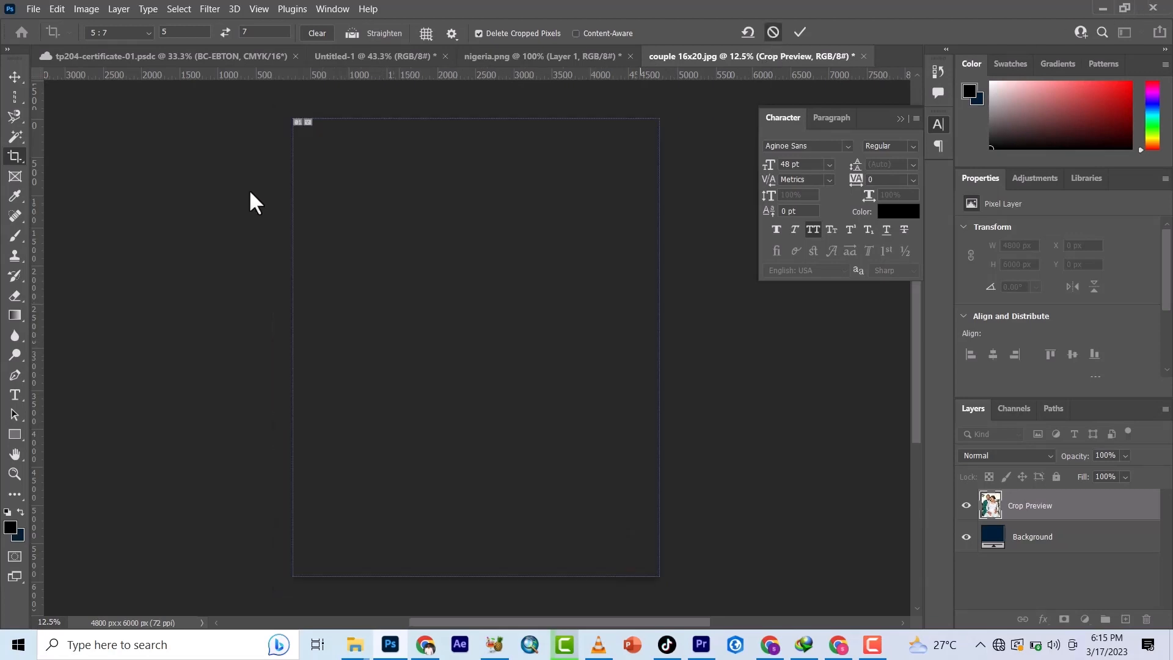
left_click(799, 32)
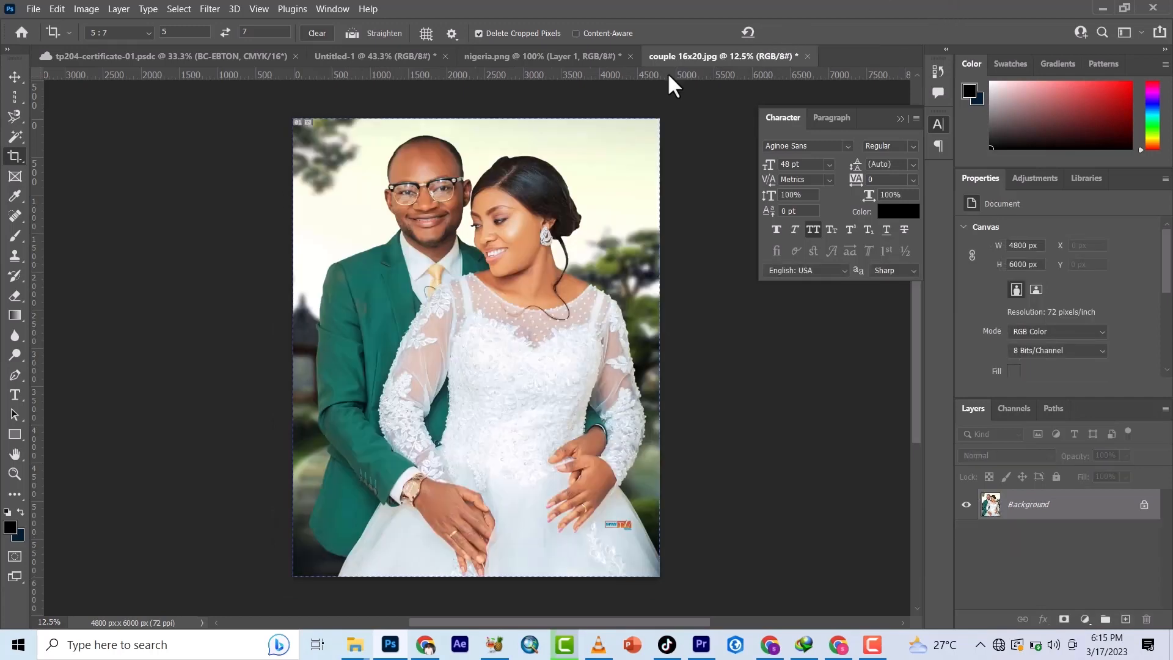
Step: Outline the couple with the Perspective Crop tool by placing the four corners of the crop grid
right_click(14, 156)
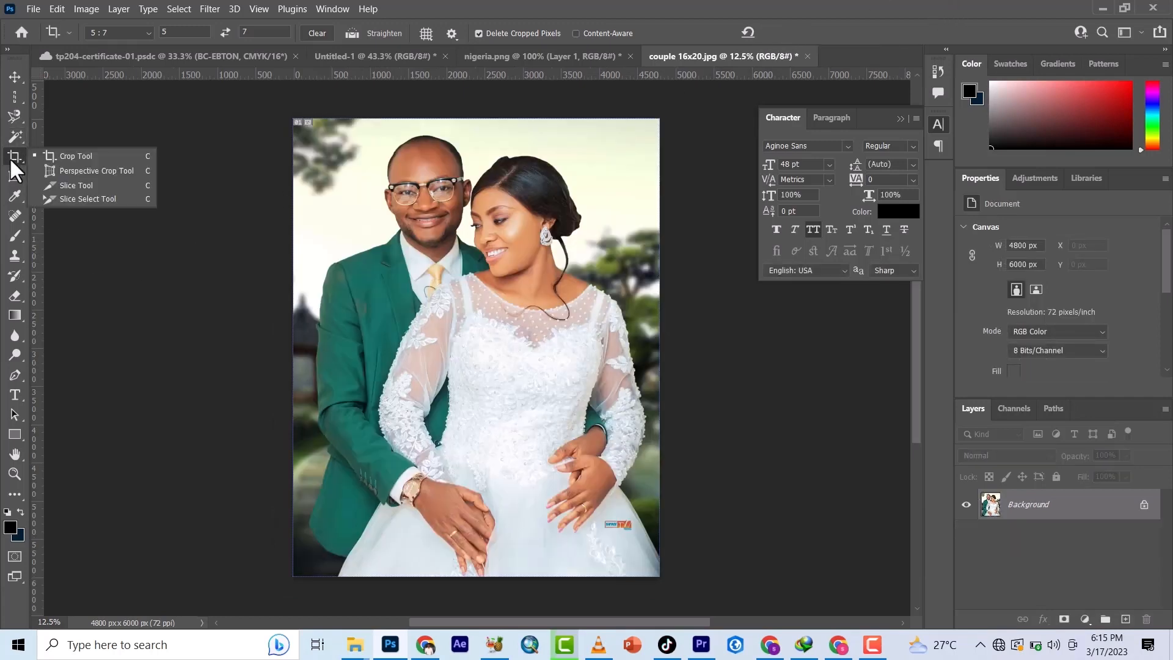
left_click(92, 171)
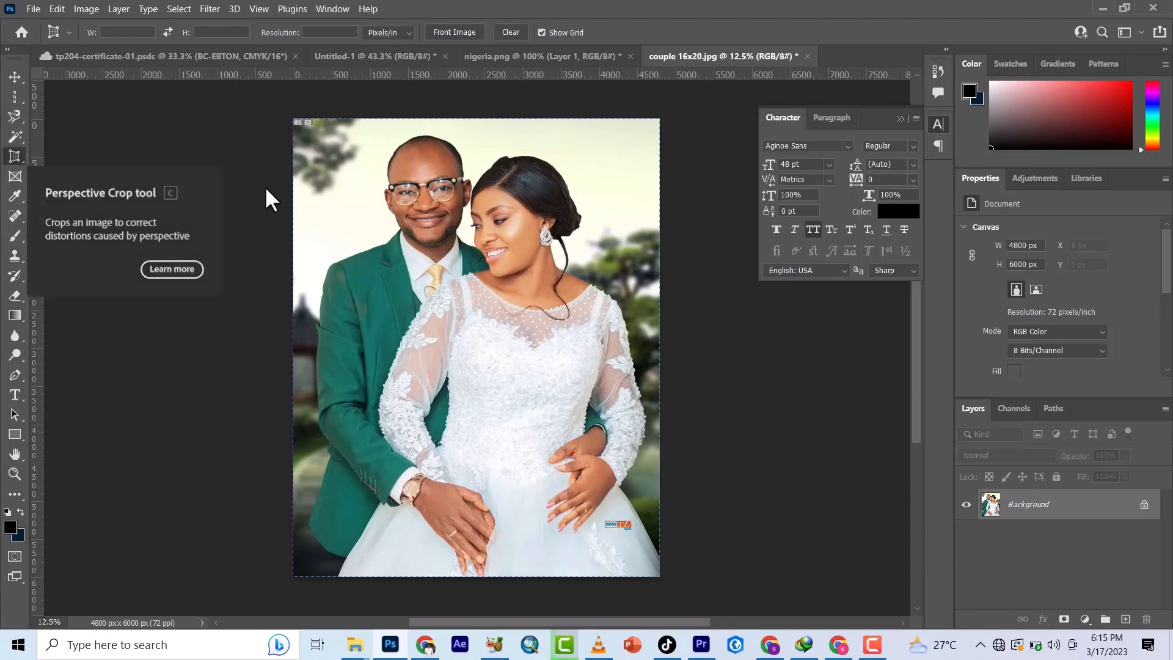
left_click(309, 119)
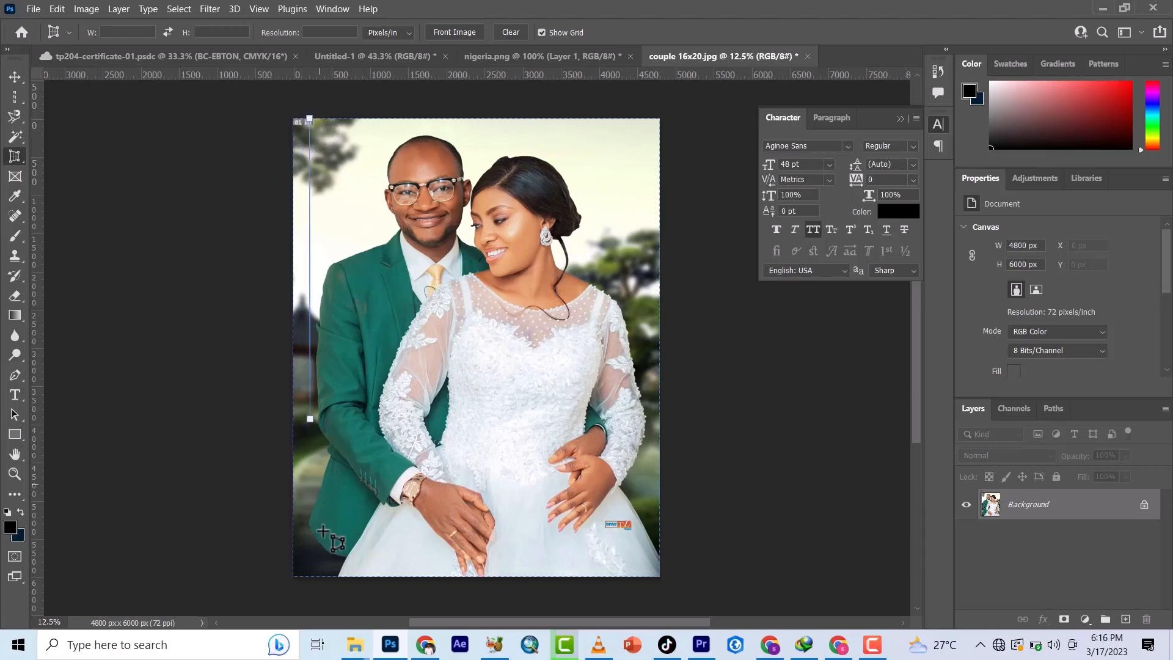
left_click(308, 574)
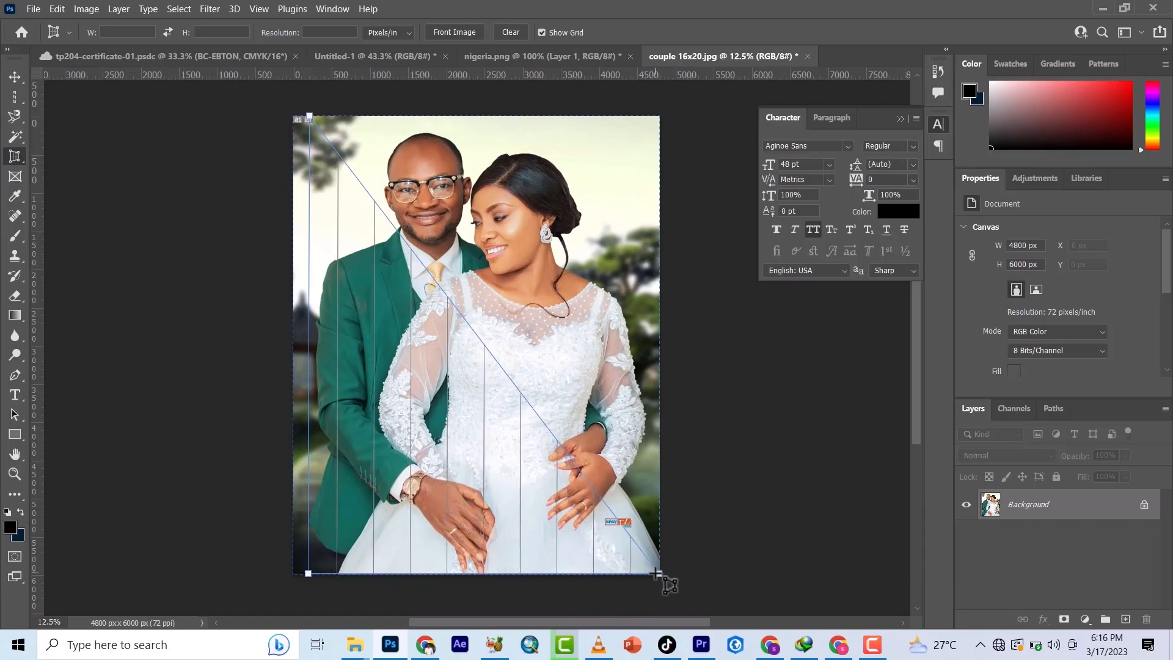
left_click(659, 562)
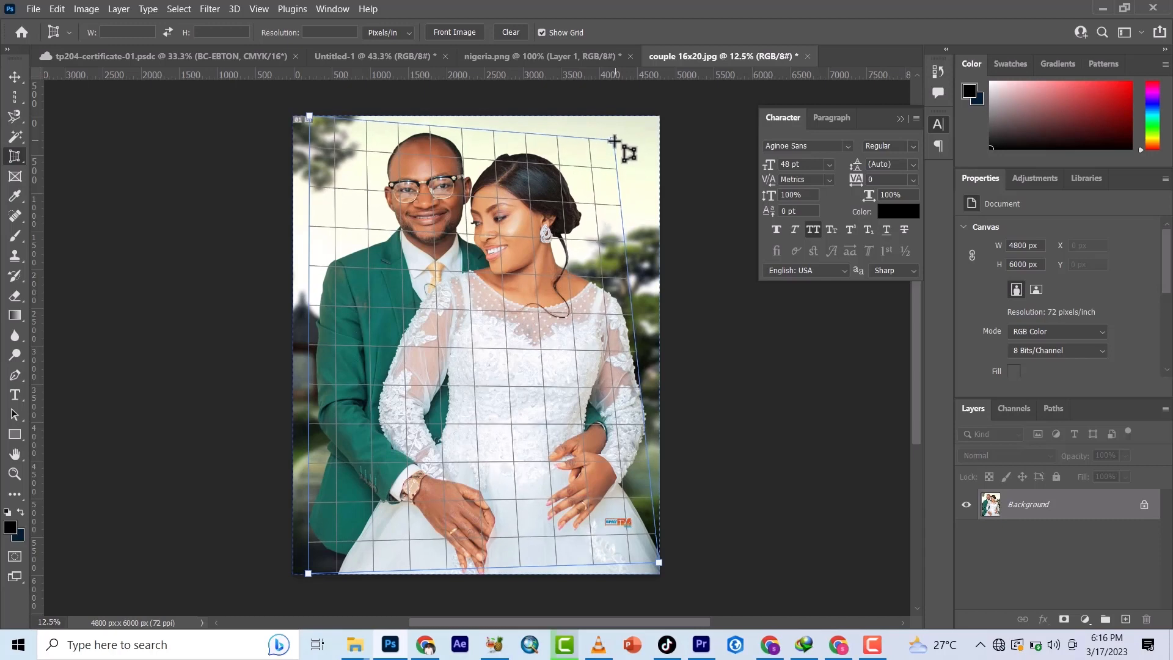
left_click(614, 141)
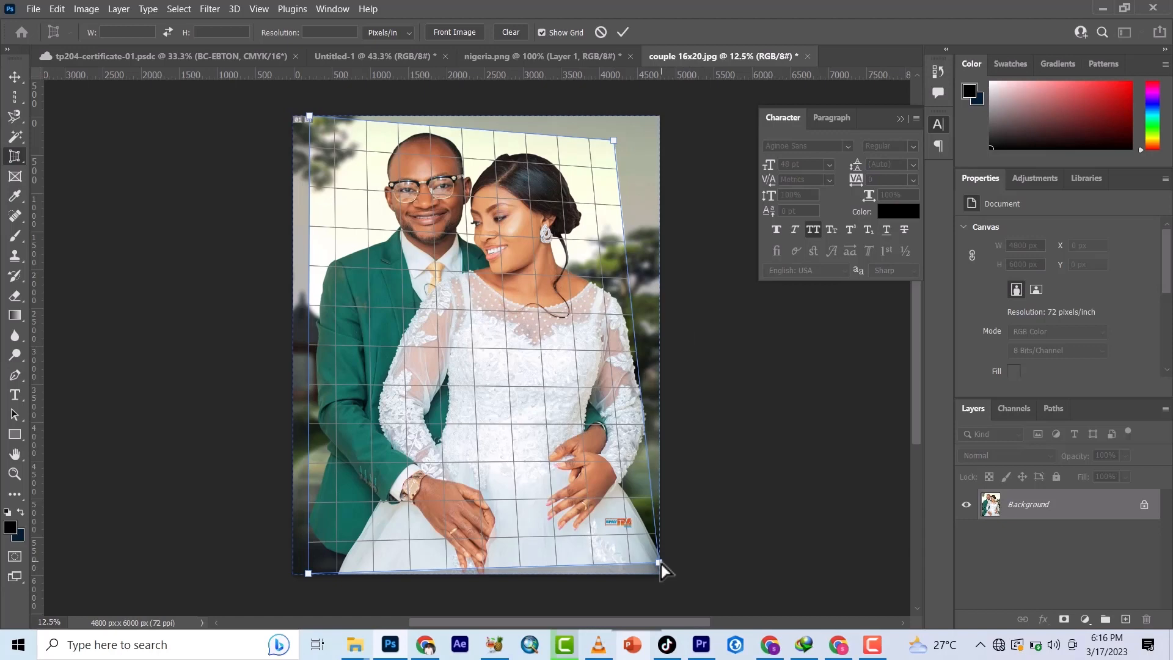
Step: Align the perspective grid's two right-hand corners with the photo's upper and lower edges, apply the crop and inspect the whole image
left_click_drag(660, 563, 646, 573)
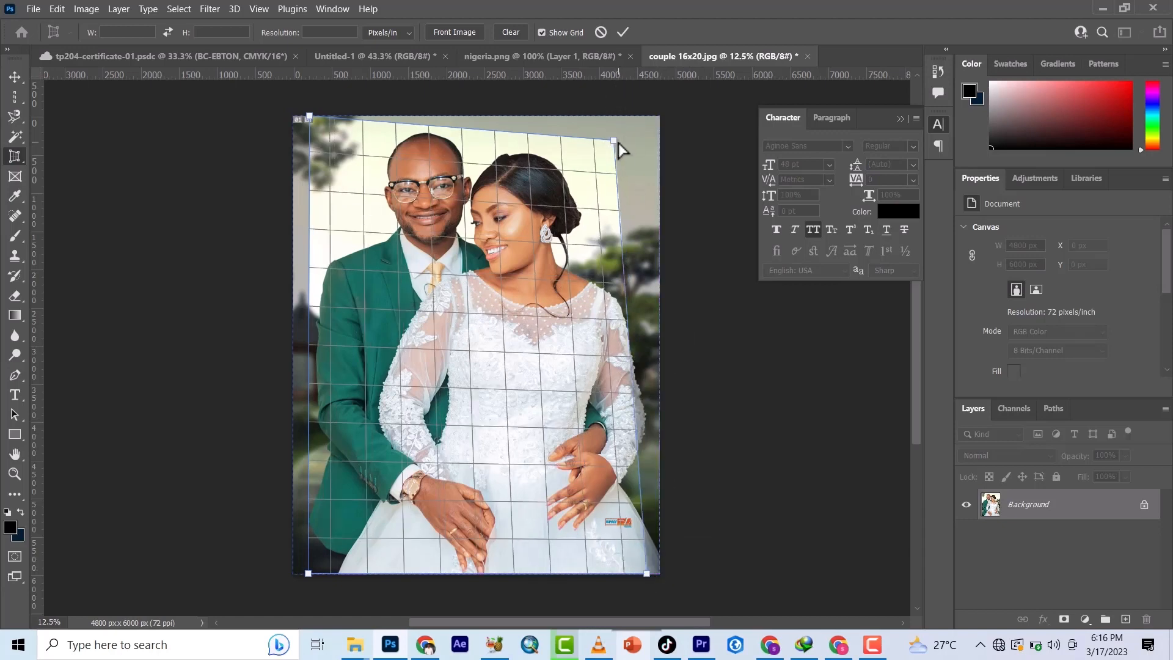
left_click_drag(613, 141, 634, 116)
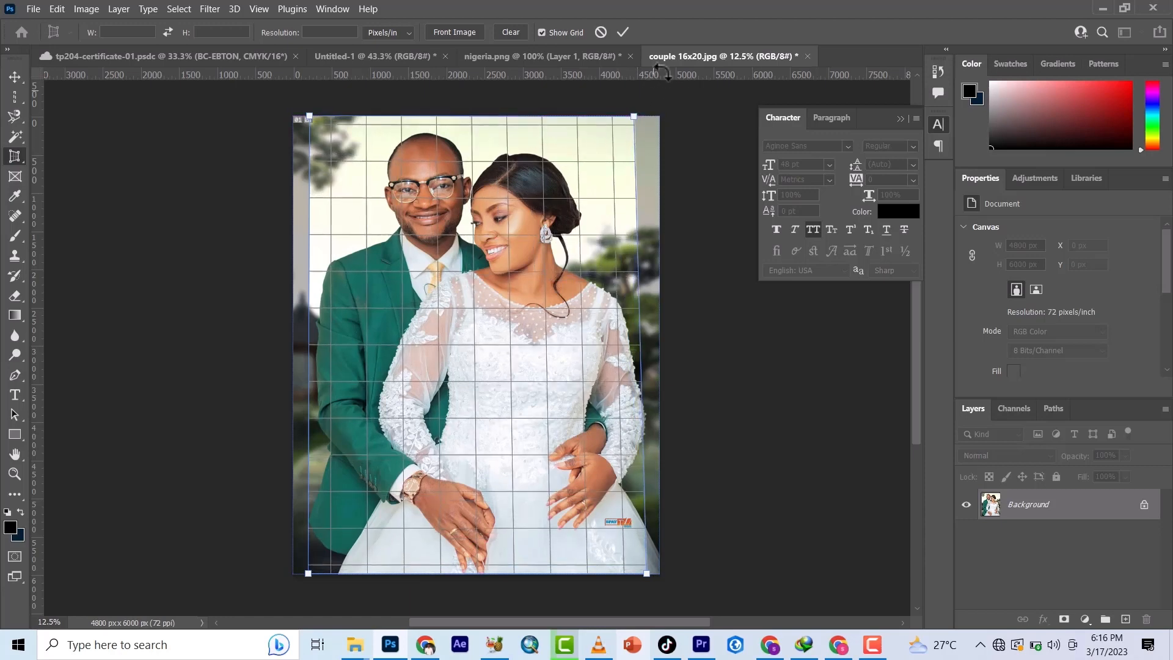
left_click(622, 31)
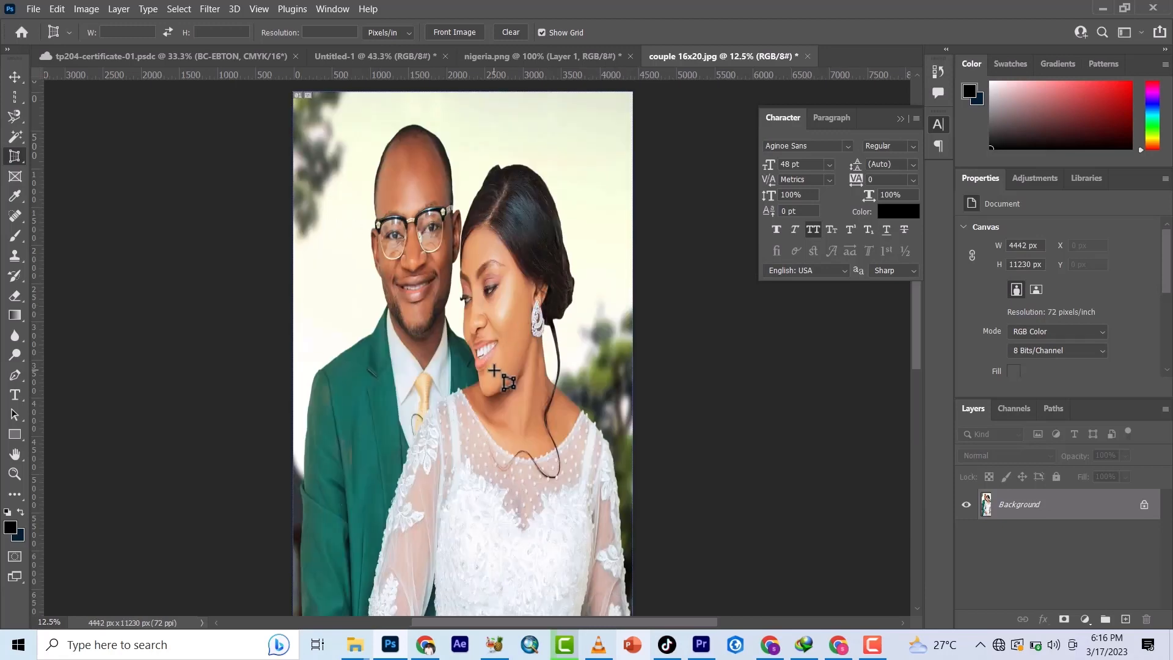
scroll(481, 347, "down", 5)
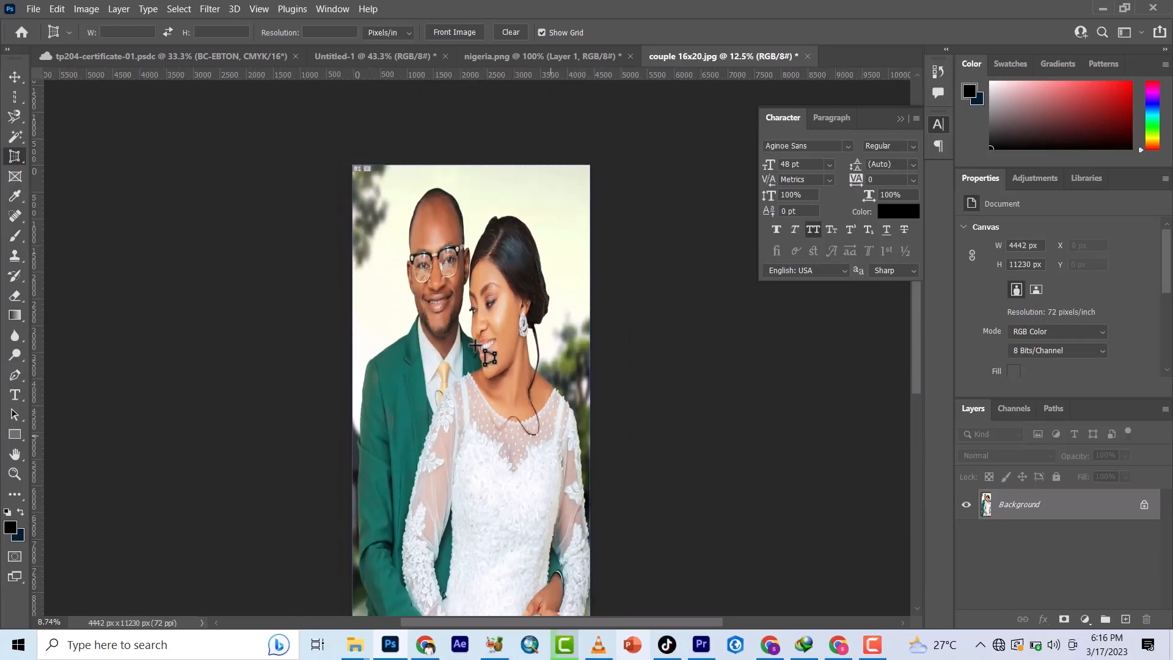
scroll(460, 539, "down", 4)
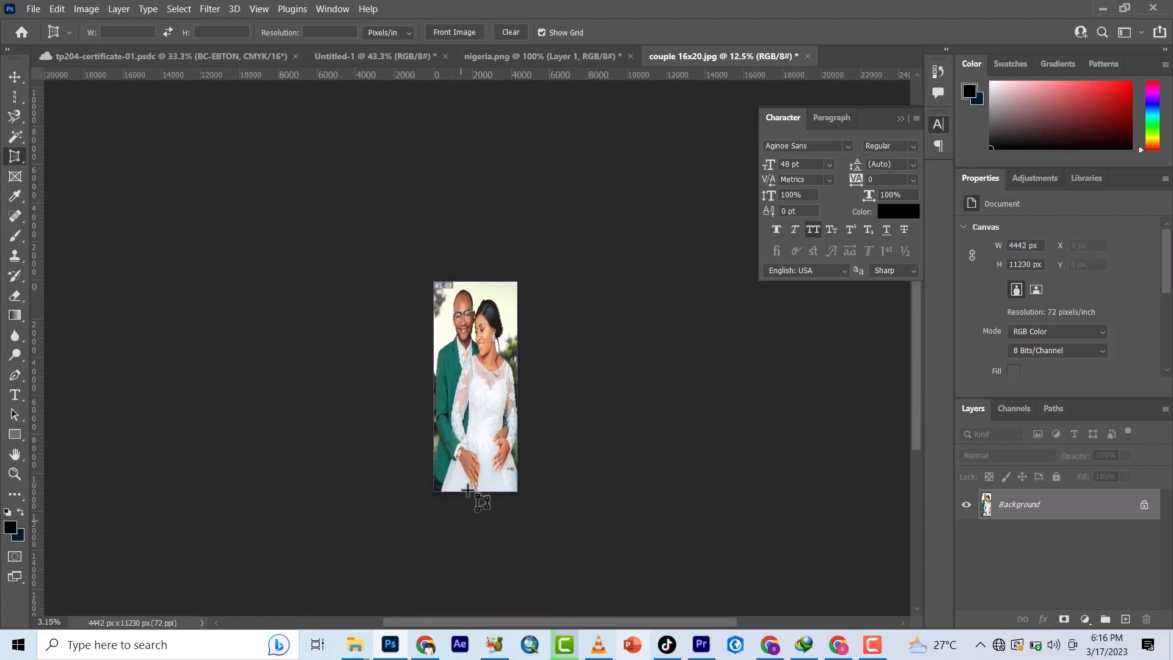
scroll(471, 451, "up", 4)
scroll(463, 429, "up", 3)
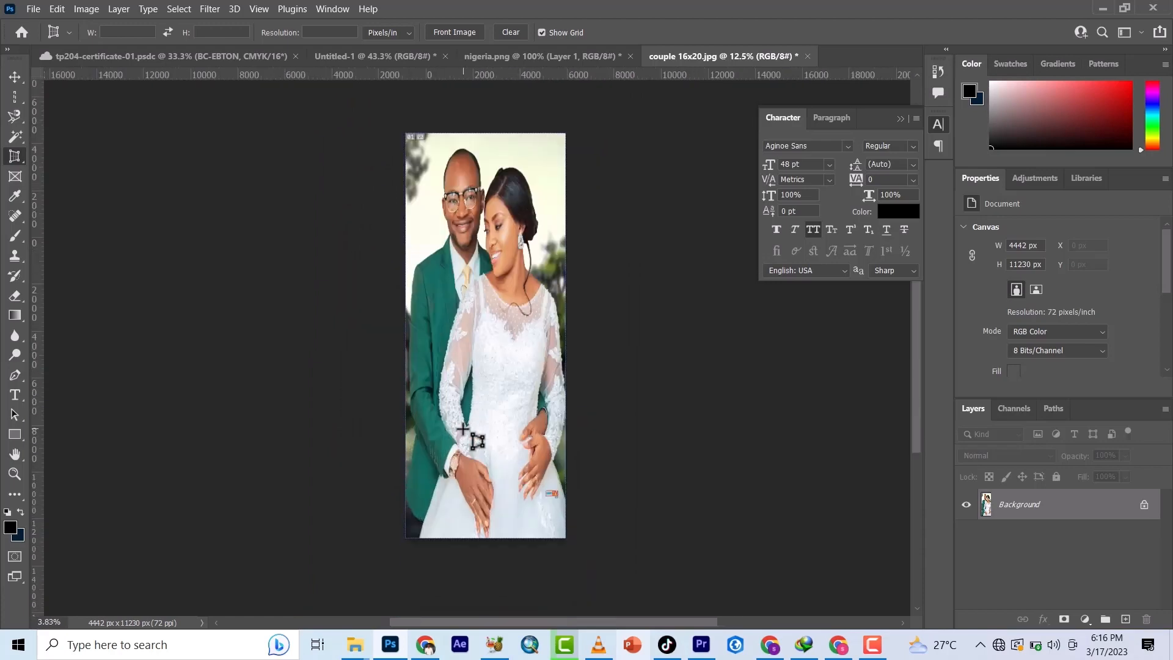
scroll(464, 429, "down", 2)
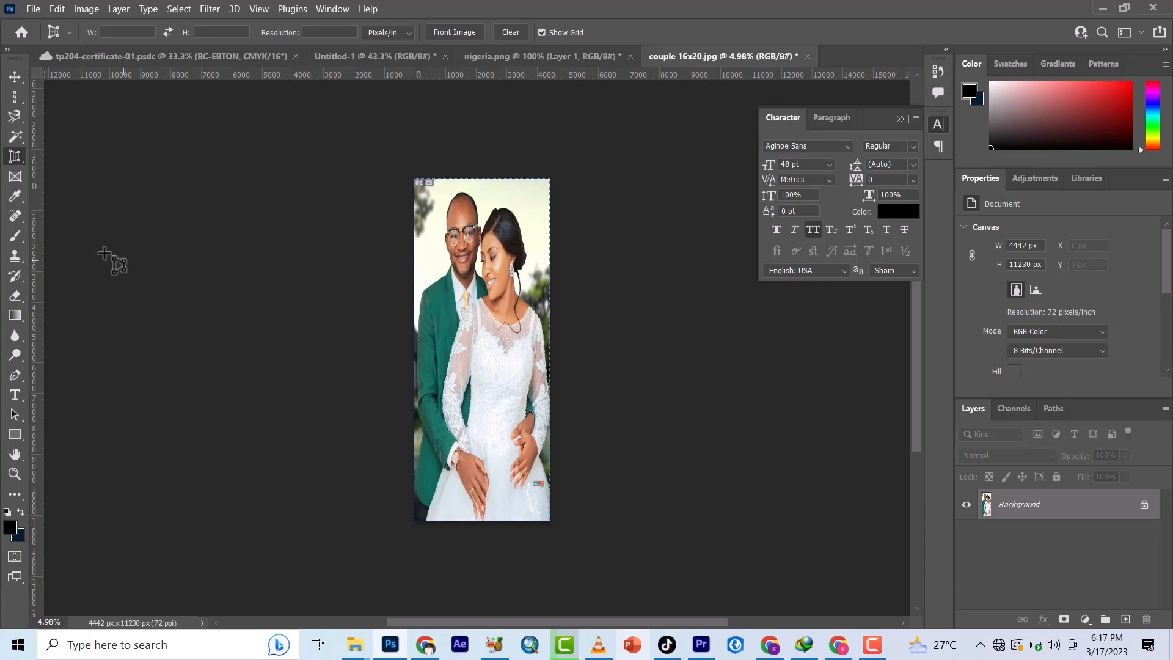
Step: Switch to the Slice tool and undo the perspective crop
right_click(12, 159)
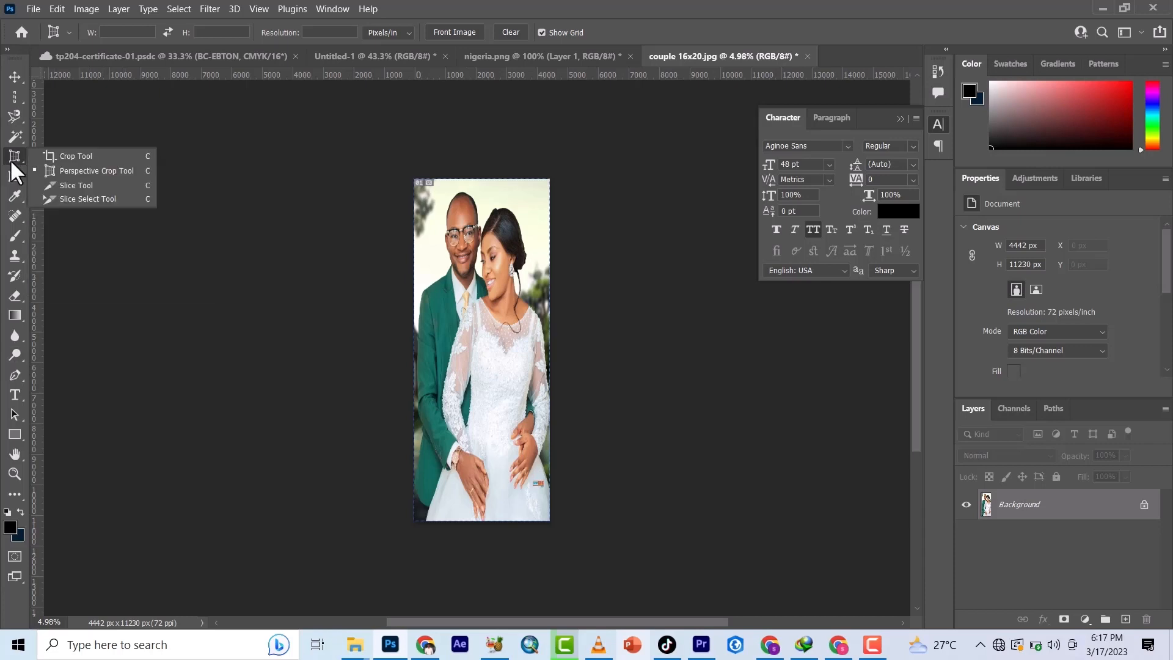
left_click(83, 188)
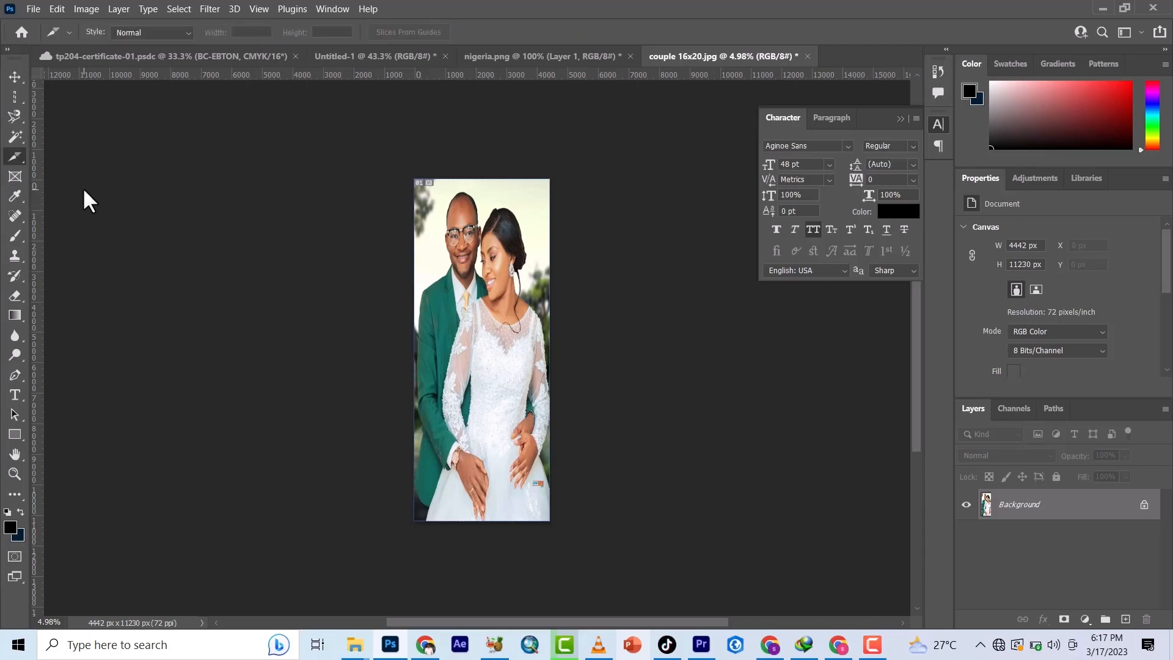
key("ctrl+z")
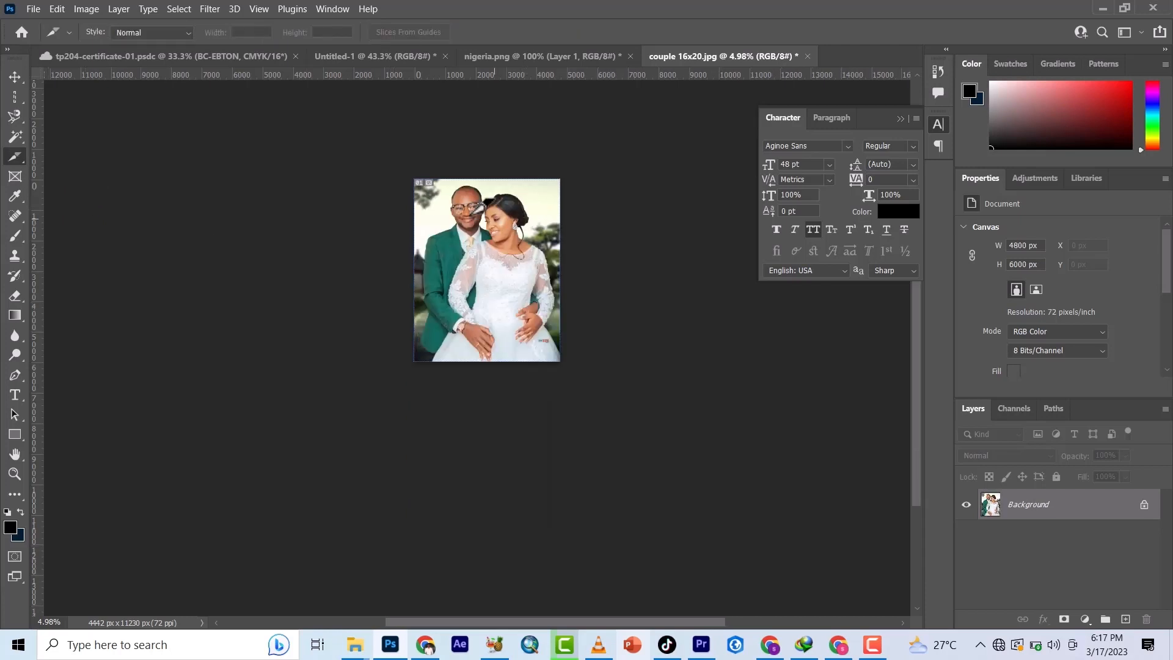
Step: Slice off the woman's half of the photo from top to bottom, and draw a thin slice along the top edge above the man
scroll(480, 205, "up", 5)
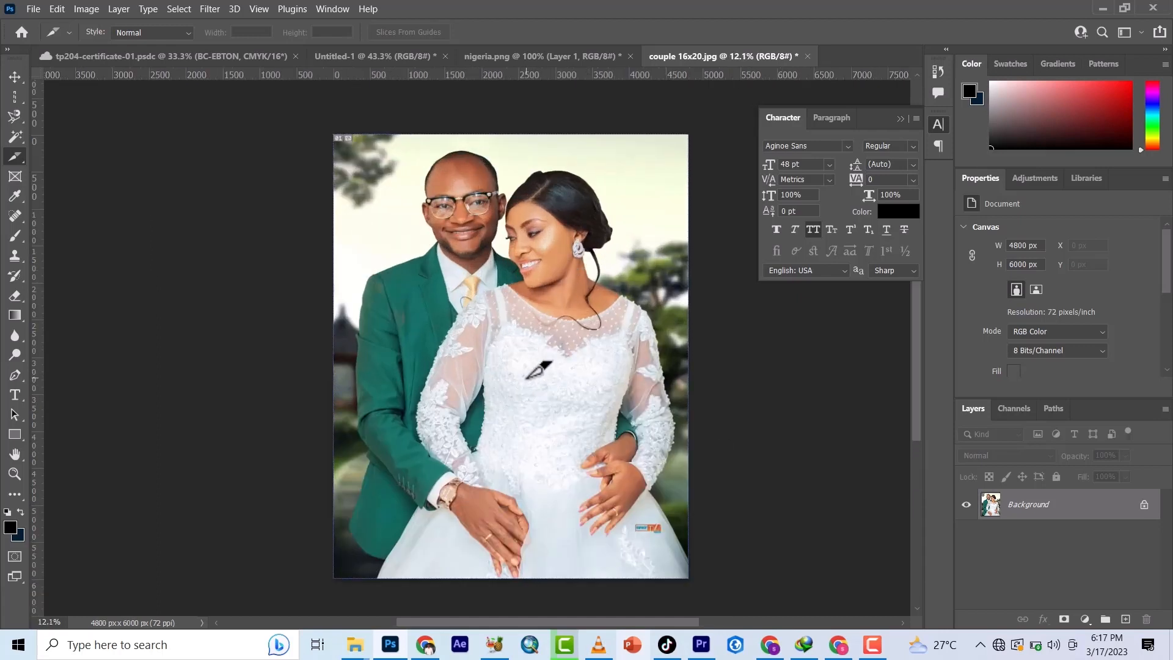
right_click(497, 392)
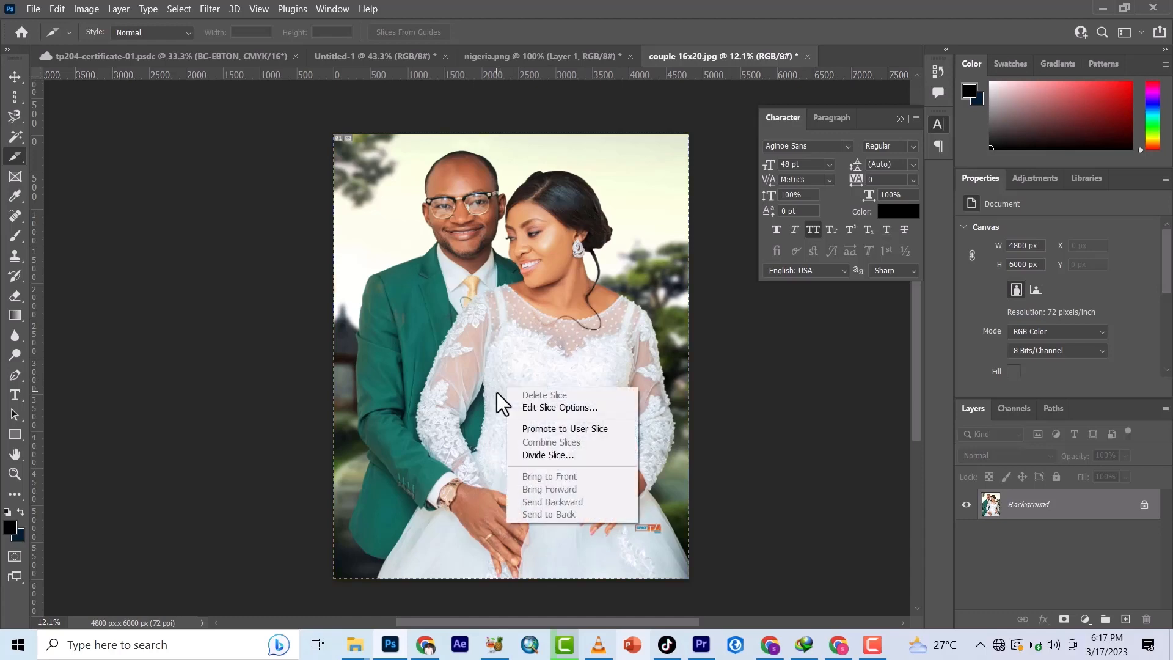
left_click(10, 157)
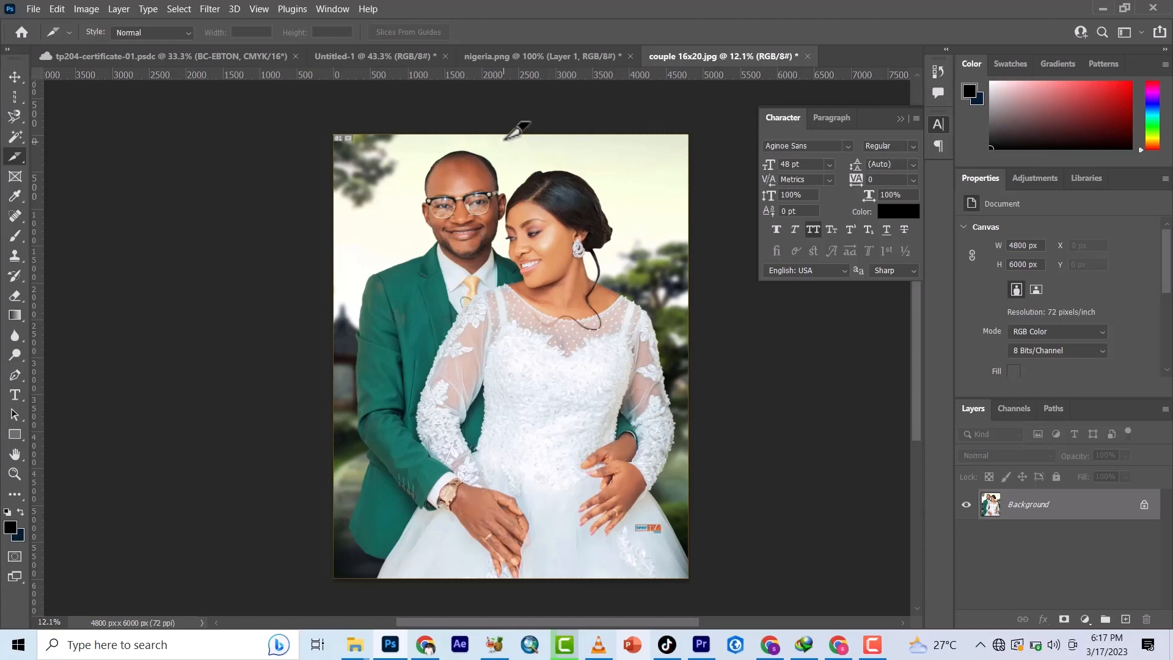
left_click(506, 134)
left_click_drag(505, 136, 699, 565)
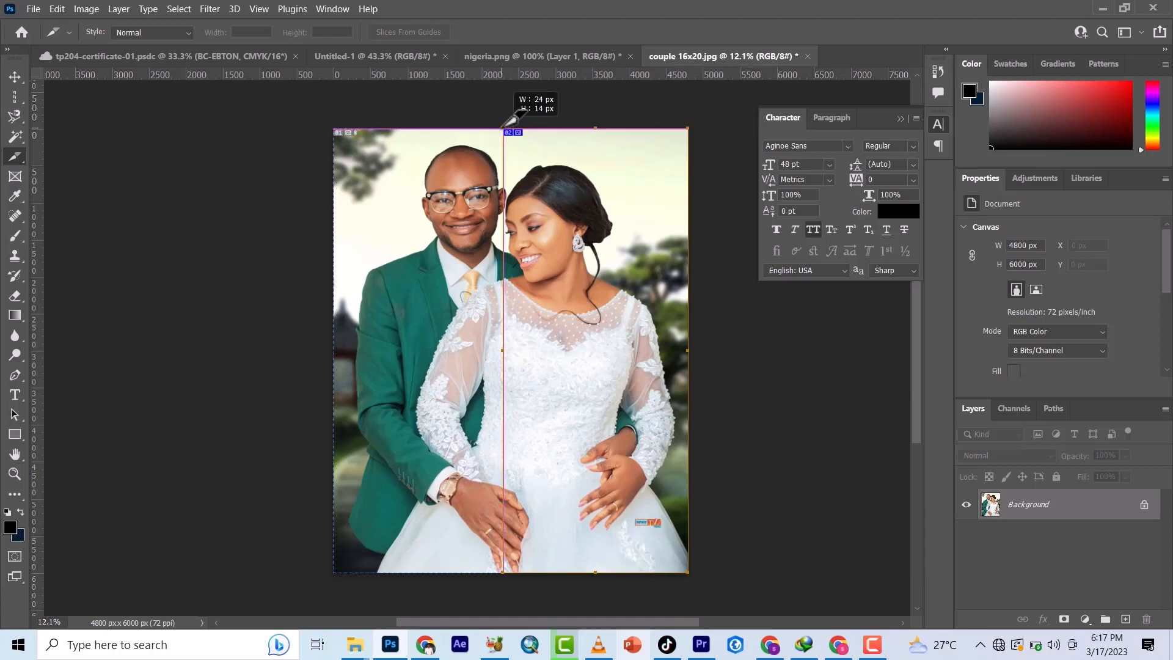
left_click_drag(502, 127, 336, 126)
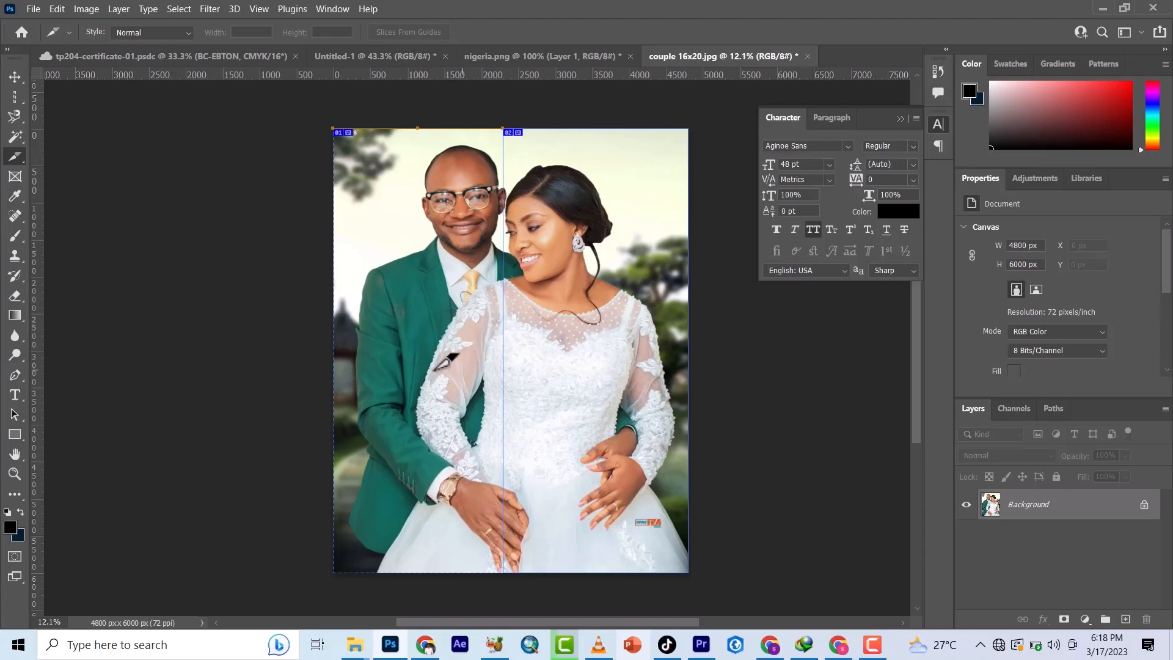
Step: Switch to the Slice Select tool and alternately select the slices covering the woman's half and the man's half
right_click(11, 156)
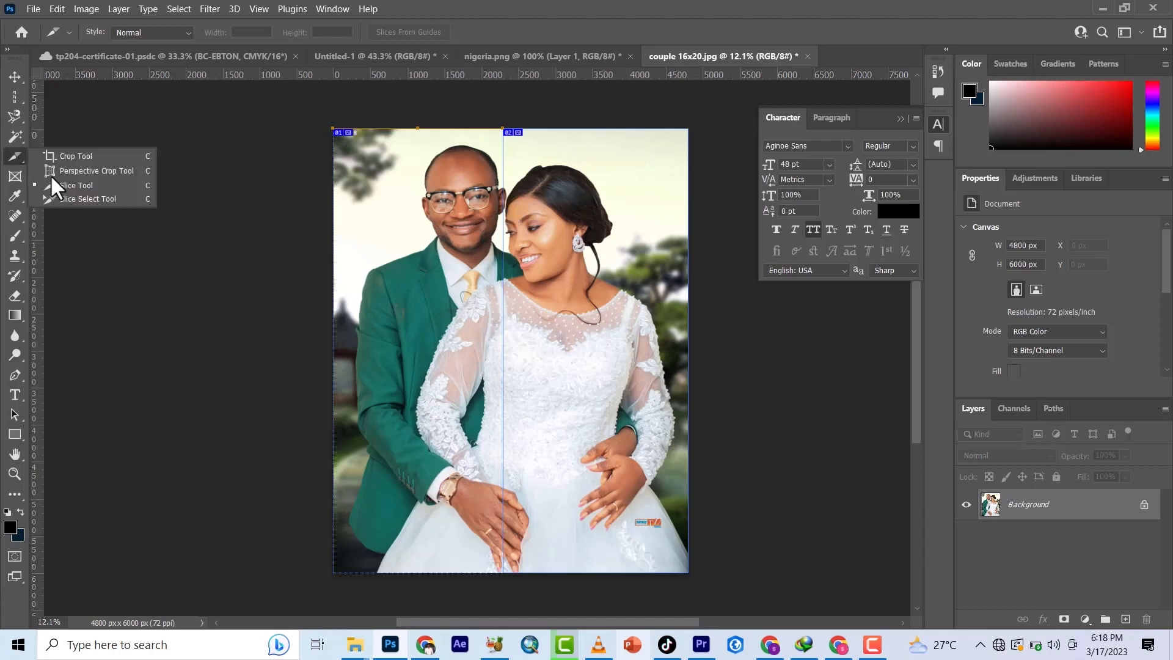
left_click(85, 198)
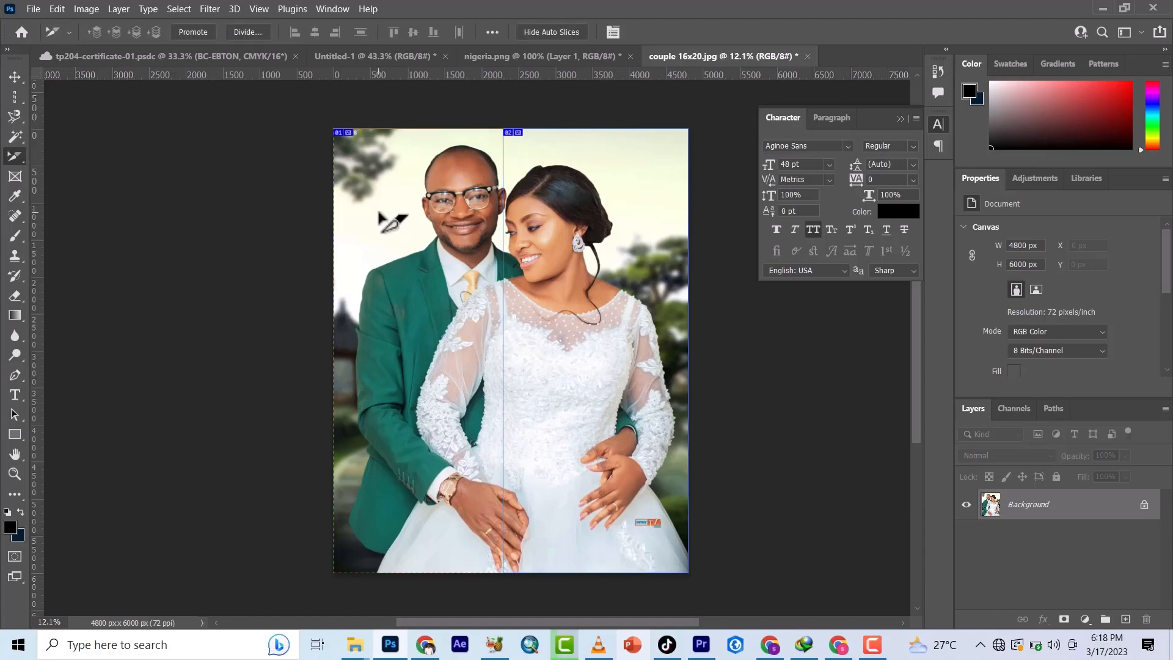
left_click(617, 217)
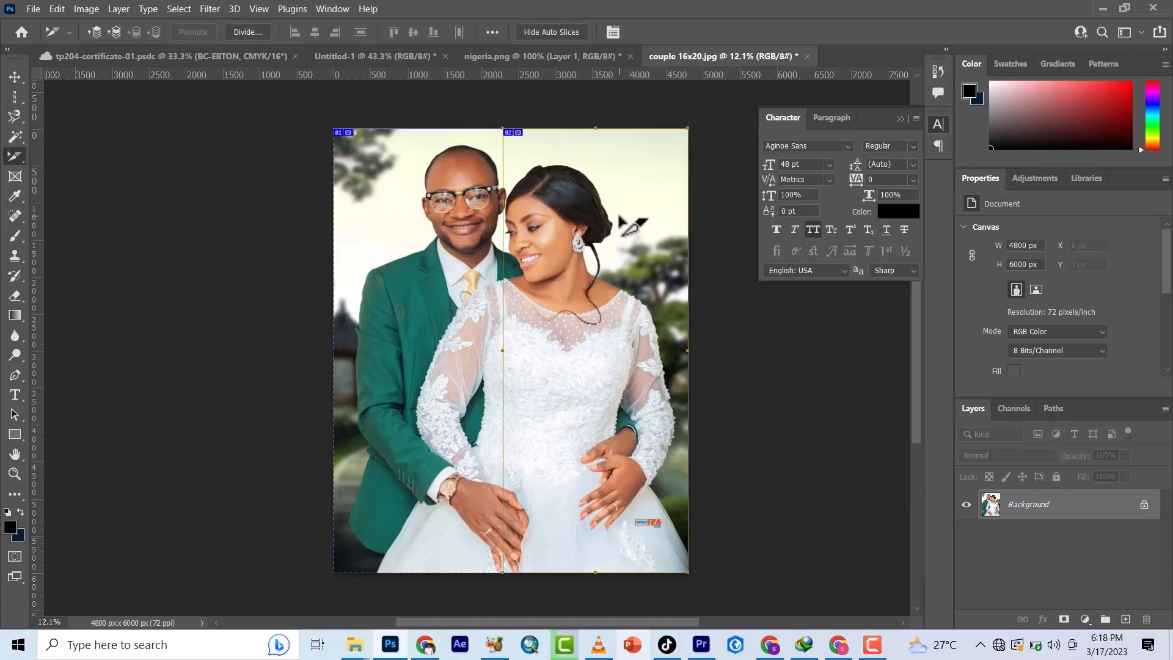
left_click(381, 207)
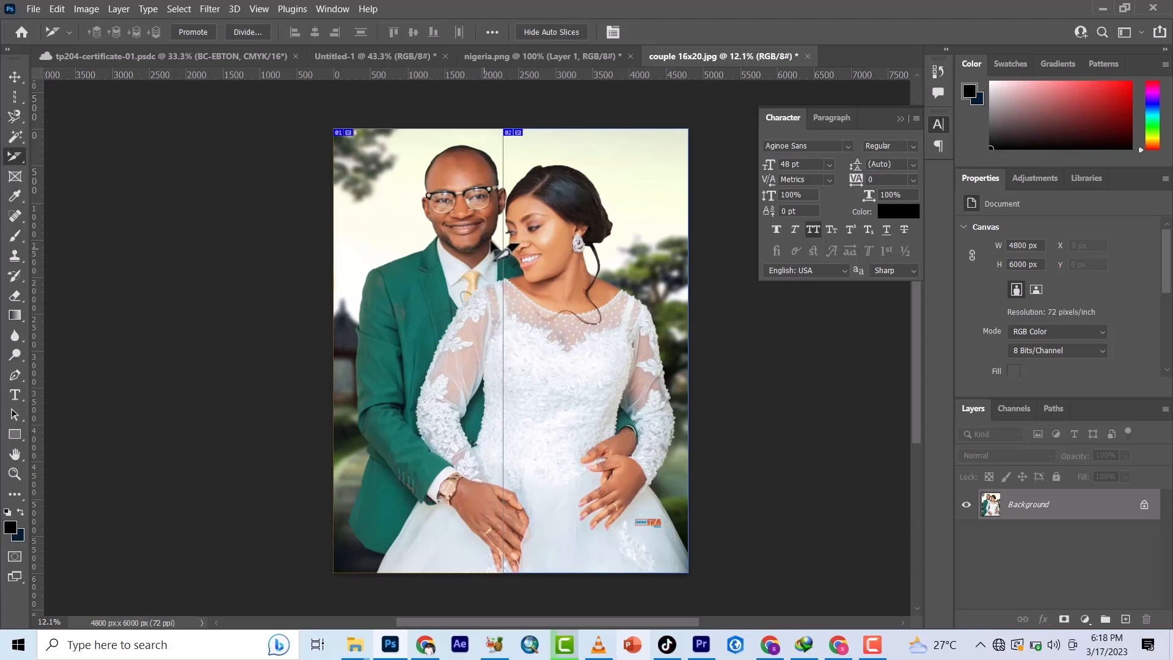
right_click(381, 245)
left_click(412, 196)
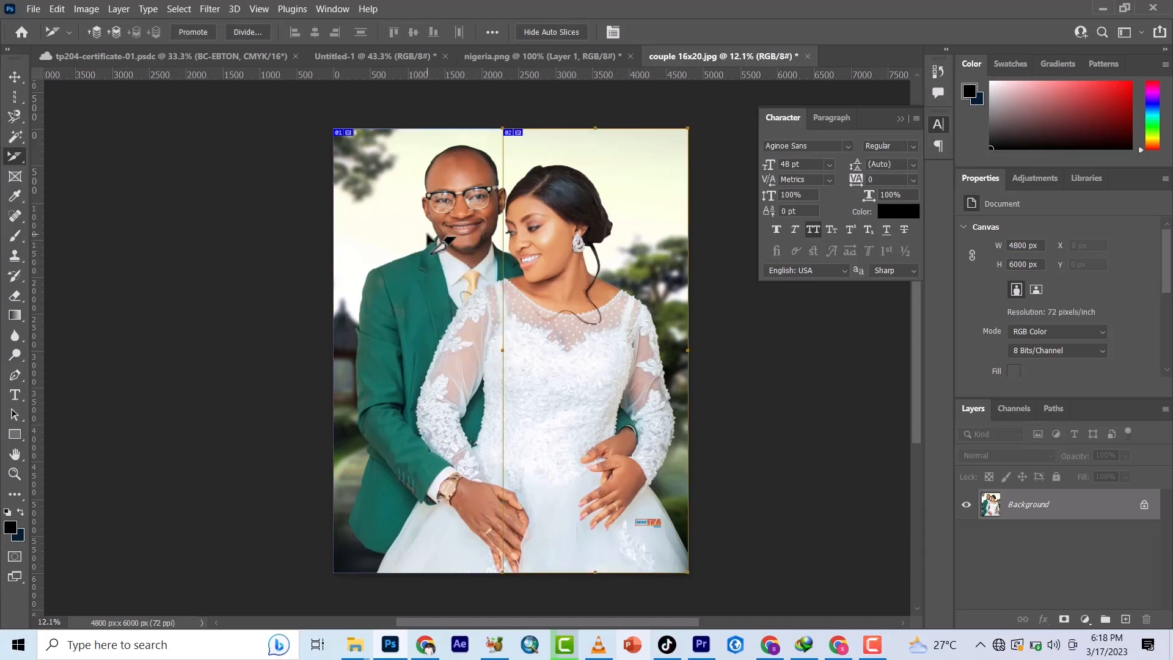
left_click(553, 198)
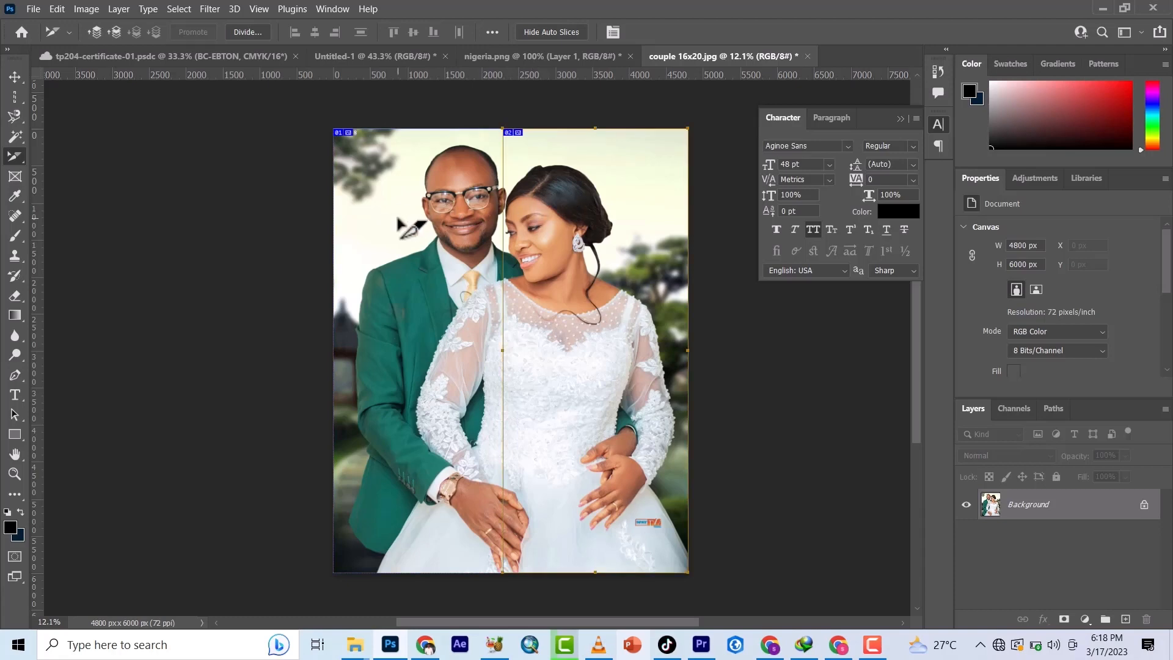
left_click(394, 208)
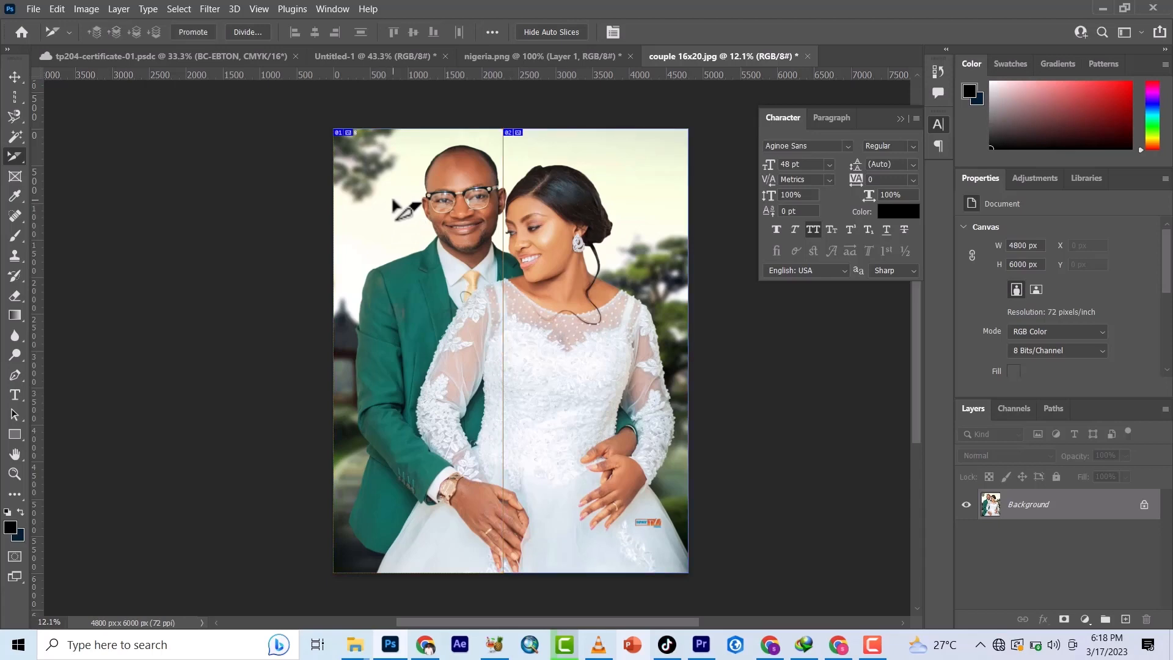